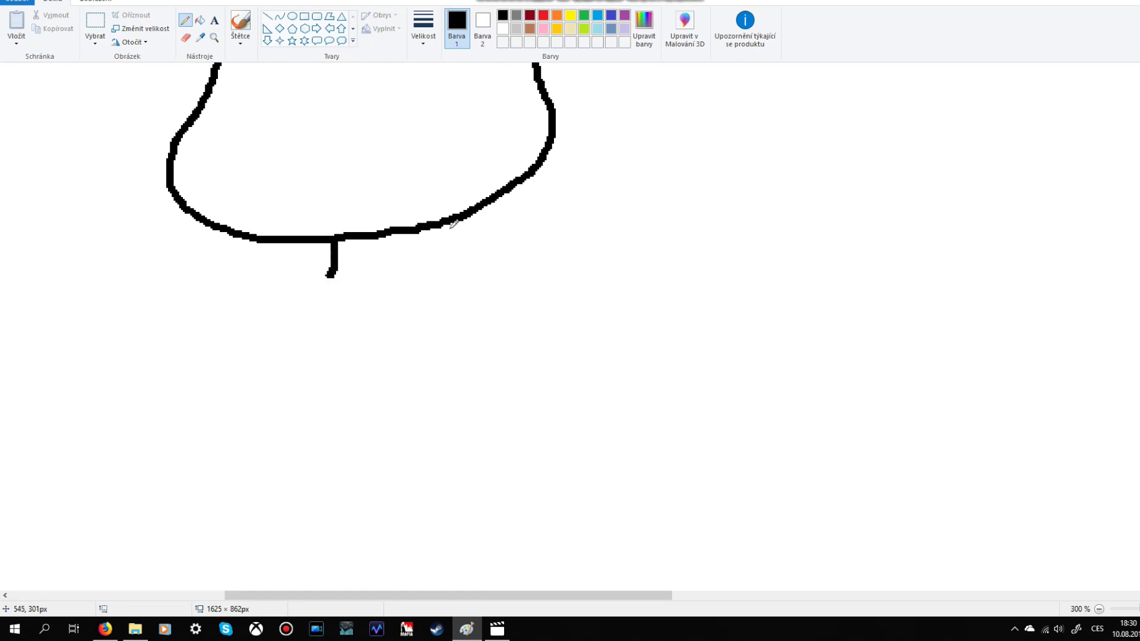
# Step: Draw a rounded body outline below the character's head, joined to the two neck lines
pyautogui.click(1133, 610)
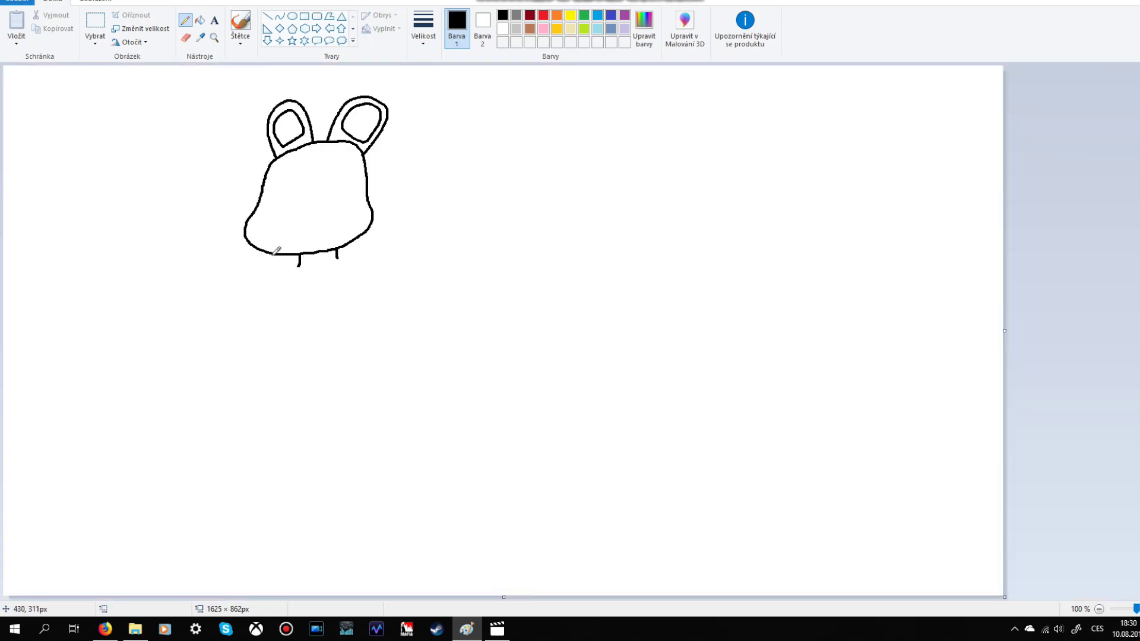
pyautogui.moveTo(268, 294)
pyautogui.mouseDown()
pyautogui.moveTo(330, 400)
pyautogui.moveTo(359, 377)
pyautogui.moveTo(372, 289)
pyautogui.moveTo(338, 256)
pyautogui.mouseUp()
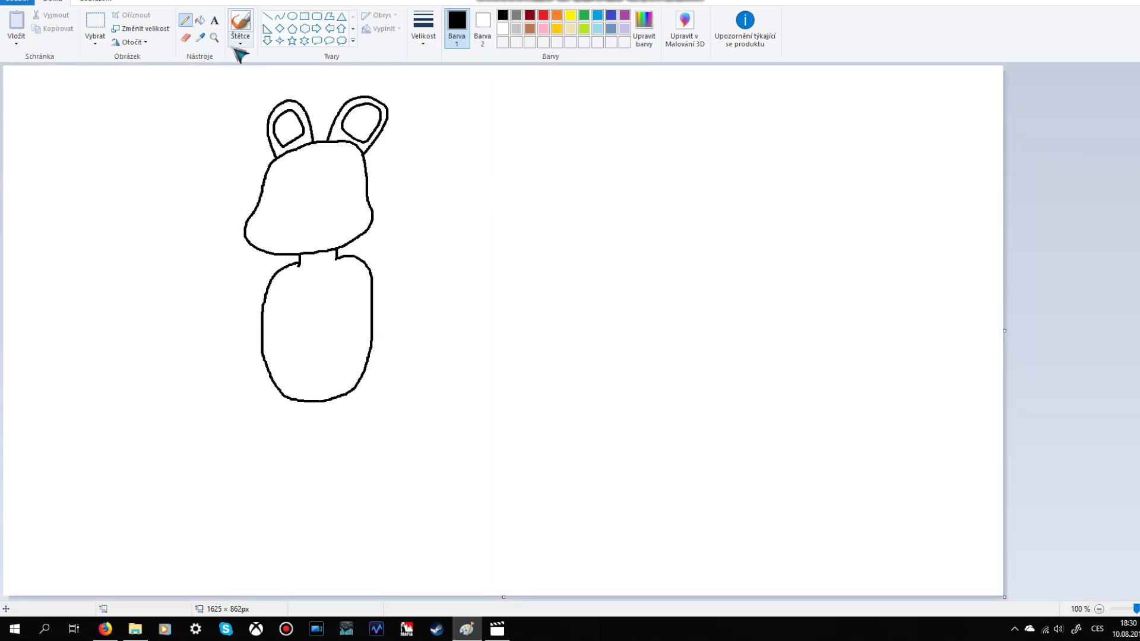
# Step: Close off the base of the neck and draw a bow tie with an oval belly patch beneath it
pyautogui.click(214, 37)
pyautogui.click(354, 88)
pyautogui.click(186, 19)
pyautogui.moveTo(409, 256)
pyautogui.mouseDown()
pyautogui.moveTo(482, 243)
pyautogui.moveTo(430, 264)
pyautogui.moveTo(443, 278)
pyautogui.mouseUp()
pyautogui.hotkey('ctrl', 'z')
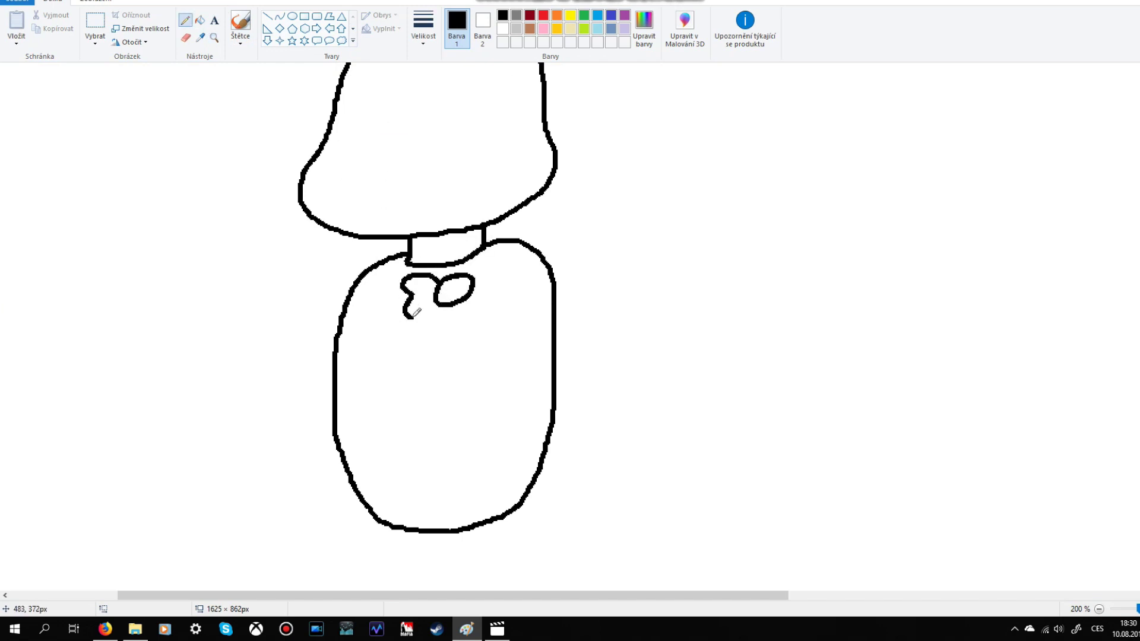
pyautogui.moveTo(466, 332)
pyautogui.mouseDown()
pyautogui.moveTo(390, 380)
pyautogui.moveTo(410, 481)
pyautogui.moveTo(502, 465)
pyautogui.moveTo(514, 351)
pyautogui.moveTo(449, 335)
pyautogui.mouseUp()
# Step: Draw a circular joint at the body's left shoulder and the two edges of an upper arm sloping down from it
pyautogui.click(292, 16)
pyautogui.moveTo(318, 262); pyautogui.dragTo(386, 330)
pyautogui.click(185, 20)
pyautogui.moveTo(321, 276); pyautogui.dragTo(260, 355)
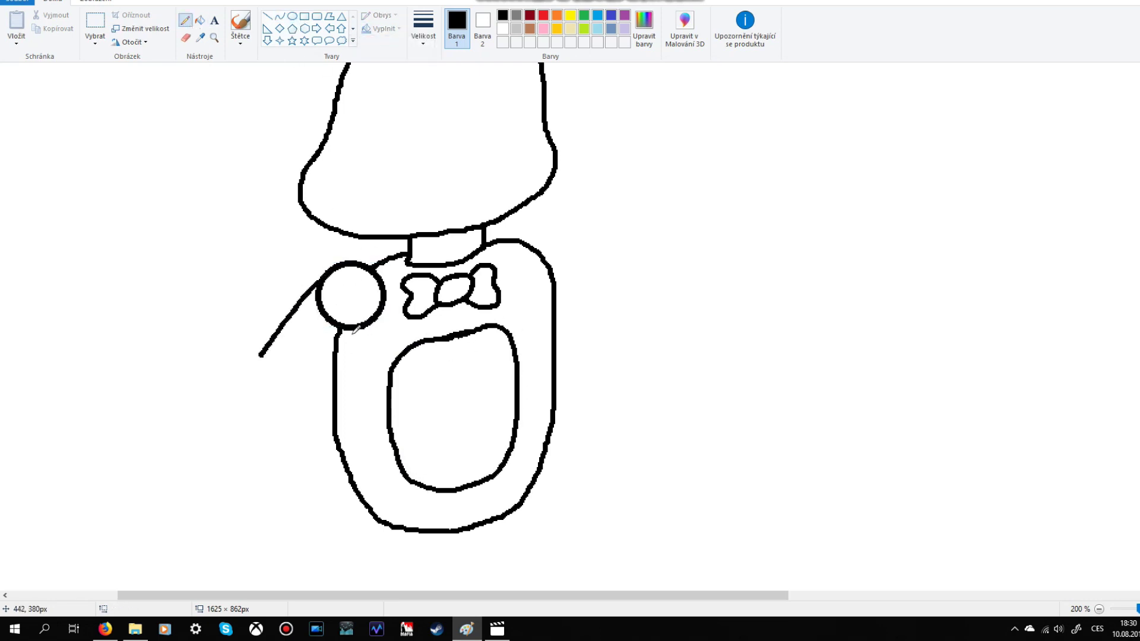
pyautogui.moveTo(363, 326)
pyautogui.mouseDown()
pyautogui.moveTo(298, 384)
pyautogui.moveTo(262, 355)
pyautogui.mouseUp()
# Step: Try sketching a bent forearm rising from the left elbow and ending in a hand with curled fingers
pyautogui.moveTo(295, 389)
pyautogui.mouseDown()
pyautogui.moveTo(259, 391)
pyautogui.moveTo(203, 326)
pyautogui.mouseUp()
pyautogui.hotkey('ctrl', 'z')
pyautogui.moveTo(298, 388); pyautogui.dragTo(290, 293)
pyautogui.hotkey('ctrl', 'z')
pyautogui.hotkey('ctrl', 'z')
pyautogui.moveTo(265, 383); pyautogui.dragTo(241, 292)
pyautogui.moveTo(290, 355)
pyautogui.mouseDown()
pyautogui.moveTo(309, 332)
pyautogui.moveTo(303, 281)
pyautogui.moveTo(282, 285)
pyautogui.moveTo(326, 253)
pyautogui.moveTo(301, 262)
pyautogui.moveTo(297, 228)
pyautogui.moveTo(274, 227)
pyautogui.mouseUp()
pyautogui.hotkey('ctrl', 'z')
pyautogui.hotkey('ctrl', 'z')
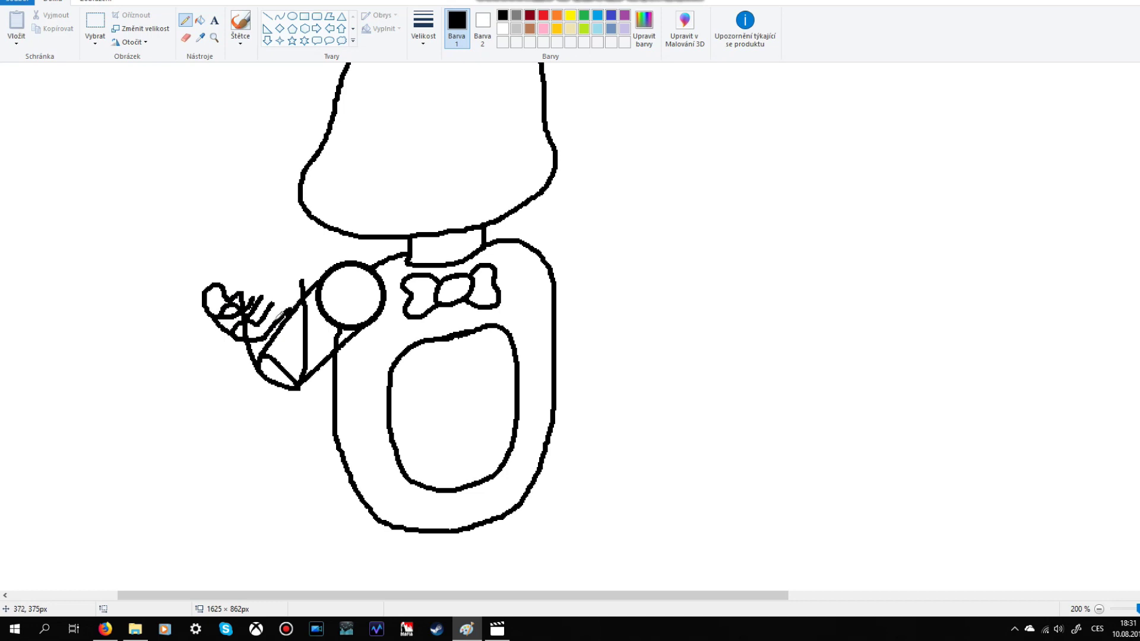
pyautogui.moveTo(293, 328)
pyautogui.mouseDown()
pyautogui.moveTo(301, 273)
pyautogui.moveTo(225, 275)
pyautogui.mouseUp()
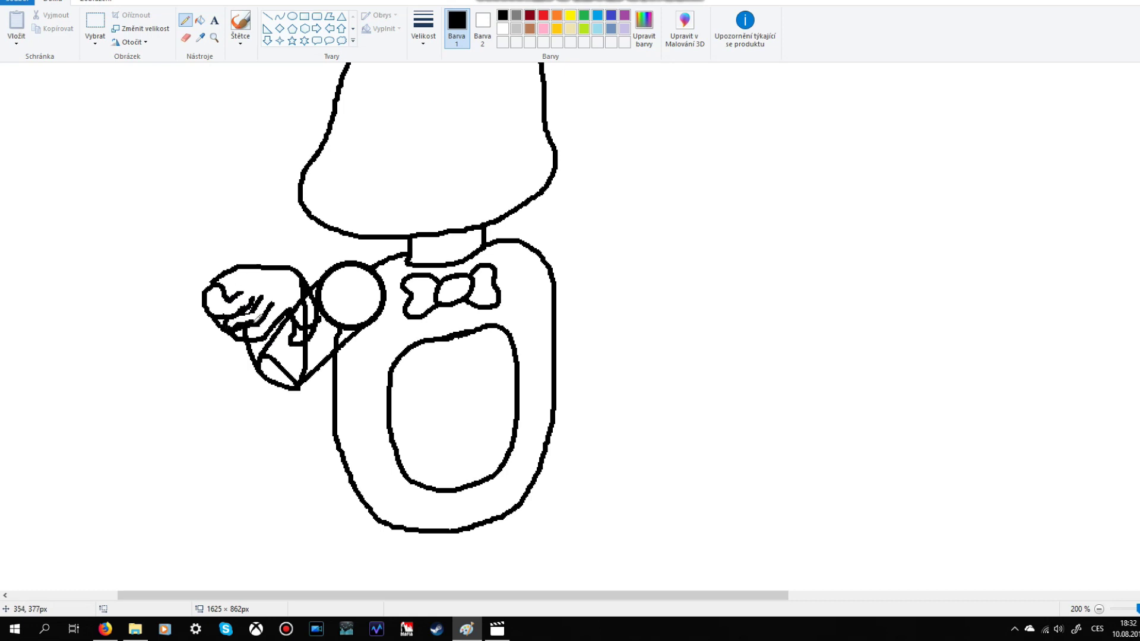
# Step: Clear the tangled lower finger lines of the left hand at high zoom and redraw the second finger
pyautogui.click(296, 346)
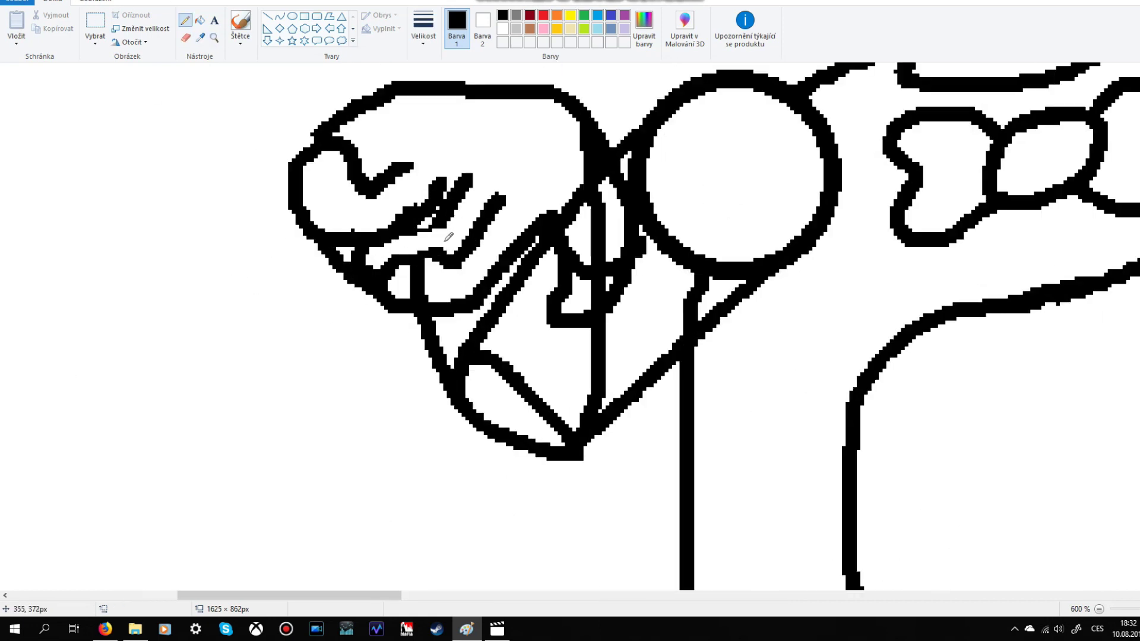
pyautogui.moveTo(397, 239); pyautogui.dragTo(346, 274)
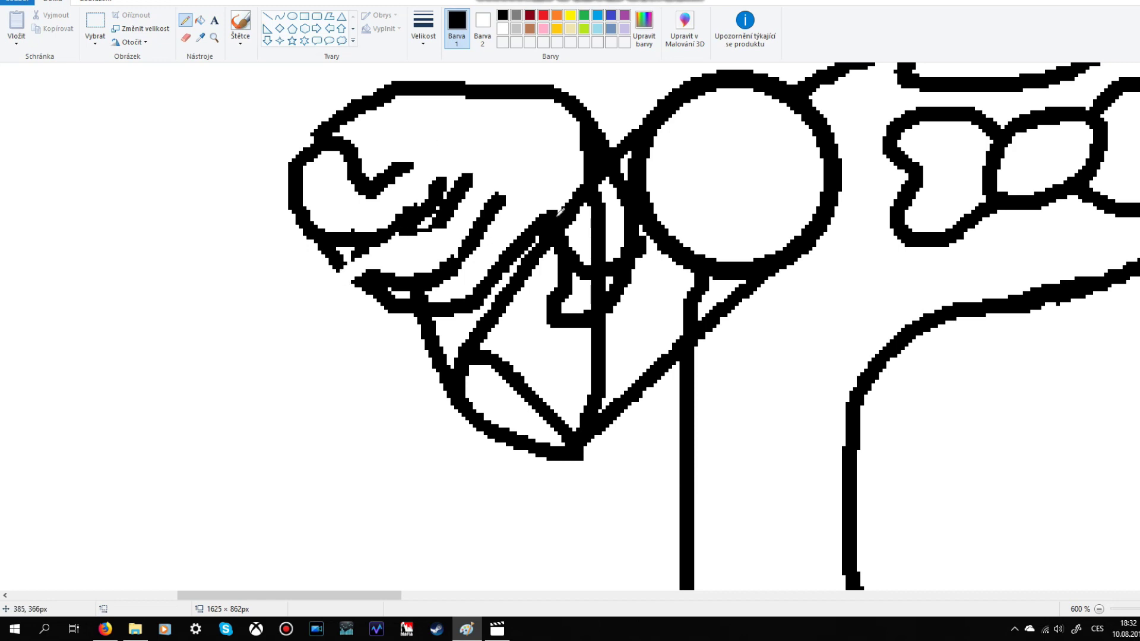
pyautogui.moveTo(498, 201); pyautogui.dragTo(424, 322)
pyautogui.click(201, 37)
pyautogui.click(391, 215)
pyautogui.click(202, 26)
pyautogui.rightClick(424, 277)
pyautogui.click(186, 22)
pyautogui.moveTo(376, 241)
pyautogui.mouseDown()
pyautogui.moveTo(386, 305)
pyautogui.moveTo(488, 276)
pyautogui.mouseUp()
pyautogui.moveTo(363, 268)
pyautogui.mouseDown()
pyautogui.moveTo(370, 233)
pyautogui.moveTo(463, 217)
pyautogui.mouseUp()
# Step: Redraw the left hand's third finger as a rounded shape below the second one
pyautogui.moveTo(412, 355)
pyautogui.mouseDown()
pyautogui.moveTo(521, 280)
pyautogui.moveTo(500, 376)
pyautogui.moveTo(524, 348)
pyautogui.mouseUp()
pyautogui.moveTo(463, 381)
pyautogui.mouseDown()
pyautogui.moveTo(486, 363)
pyautogui.moveTo(481, 342)
pyautogui.moveTo(461, 339)
pyautogui.moveTo(433, 358)
pyautogui.moveTo(472, 379)
pyautogui.moveTo(427, 371)
pyautogui.moveTo(514, 378)
pyautogui.mouseUp()
pyautogui.moveTo(475, 436)
pyautogui.mouseDown()
pyautogui.moveTo(496, 391)
pyautogui.moveTo(423, 373)
pyautogui.mouseUp()
pyautogui.moveTo(510, 370); pyautogui.dragTo(524, 341)
pyautogui.moveTo(411, 358)
pyautogui.mouseDown()
pyautogui.moveTo(452, 379)
pyautogui.moveTo(509, 337)
pyautogui.mouseUp()
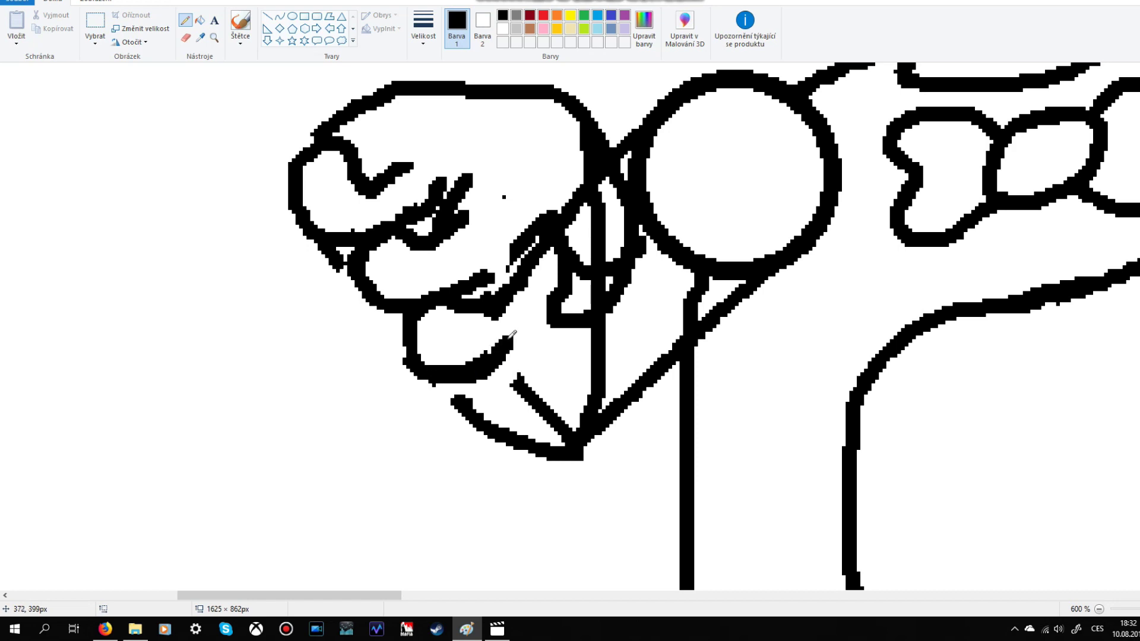
# Step: Remove the stray lines crossing the left palm and thumb and connect the third finger to the palm
pyautogui.moveTo(505, 250); pyautogui.dragTo(483, 268)
pyautogui.moveTo(514, 340); pyautogui.dragTo(534, 298)
pyautogui.moveTo(520, 282)
pyautogui.mouseDown()
pyautogui.moveTo(463, 312)
pyautogui.moveTo(534, 254)
pyautogui.mouseUp()
pyautogui.moveTo(533, 296); pyautogui.dragTo(554, 243)
pyautogui.moveTo(535, 228)
pyautogui.mouseDown()
pyautogui.moveTo(465, 292)
pyautogui.moveTo(480, 264)
pyautogui.mouseUp()
pyautogui.moveTo(478, 268); pyautogui.dragTo(456, 302)
pyautogui.moveTo(567, 252)
pyautogui.mouseDown()
pyautogui.moveTo(614, 258)
pyautogui.moveTo(575, 274)
pyautogui.moveTo(606, 209)
pyautogui.moveTo(599, 254)
pyautogui.moveTo(581, 207)
pyautogui.moveTo(541, 193)
pyautogui.moveTo(585, 185)
pyautogui.mouseUp()
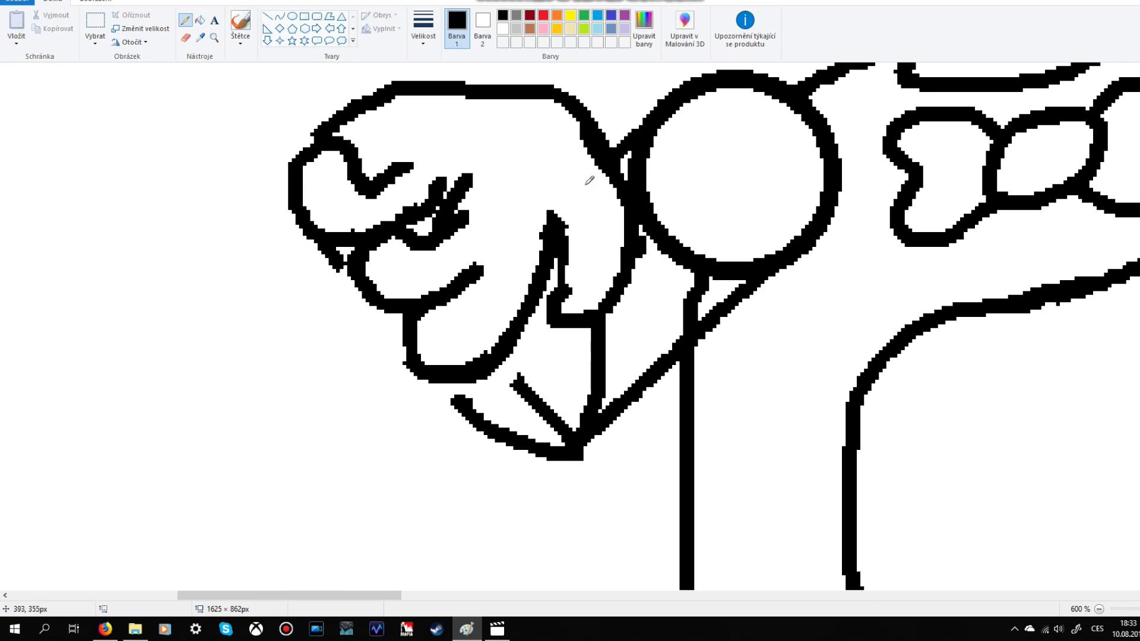
# Step: Undo the latest thumb clean-up strokes and redraw the thumb's outer edge beside the shoulder joint
pyautogui.hotkey('ctrl', 'z')
pyautogui.hotkey('ctrl', 'z')
pyautogui.hotkey('ctrl', 'z')
pyautogui.hotkey('ctrl', 'z')
pyautogui.hotkey('ctrl', 'z')
pyautogui.hotkey('ctrl', 'z')
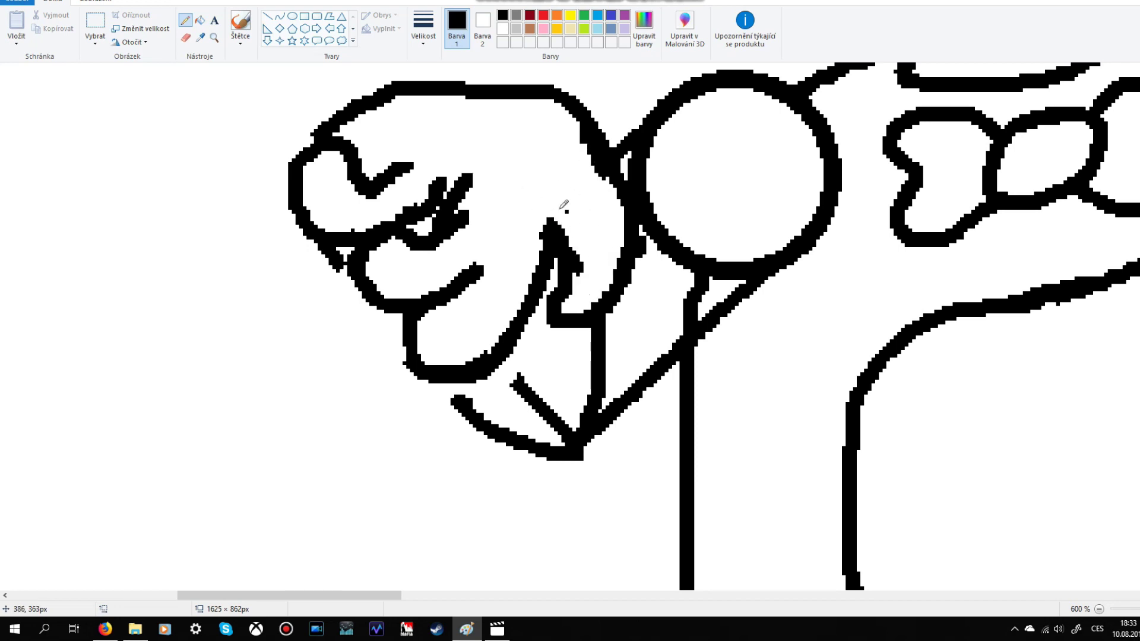
pyautogui.moveTo(594, 317)
pyautogui.mouseDown()
pyautogui.moveTo(627, 311)
pyautogui.moveTo(624, 249)
pyautogui.mouseUp()
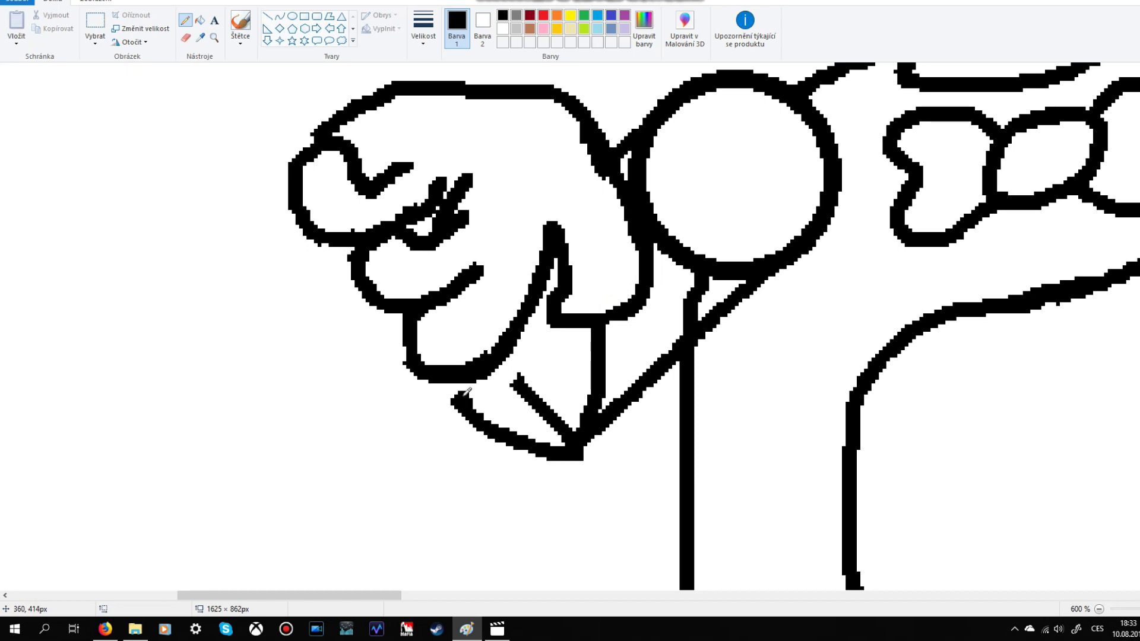
pyautogui.hotkey('ctrl', 'z')
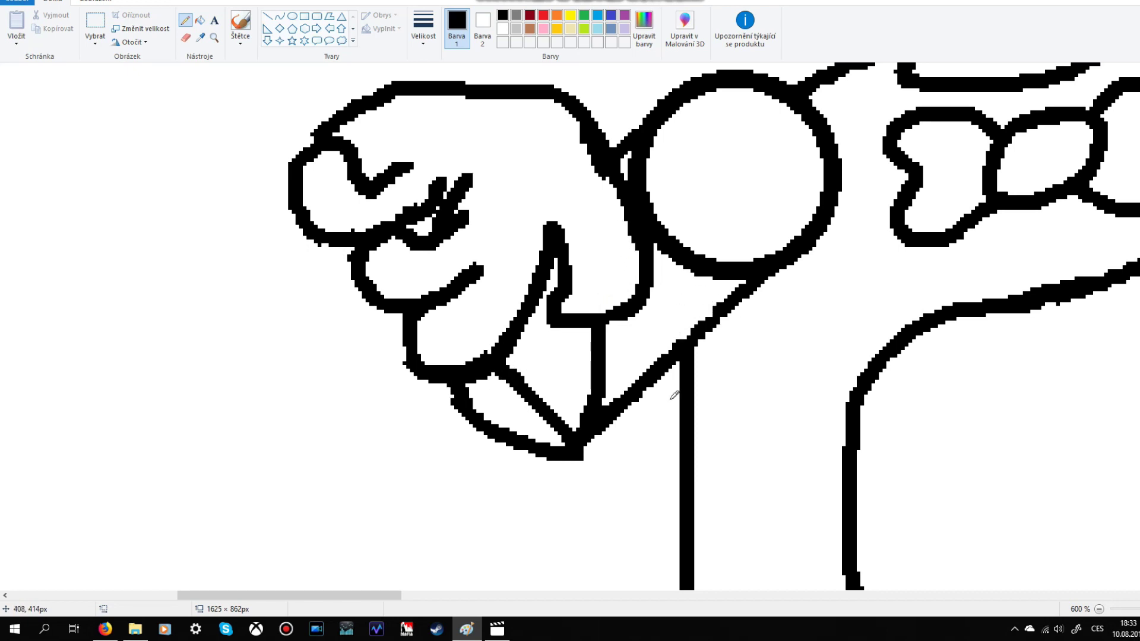
pyautogui.scroll(2, 674, 395)
pyautogui.hotkey('ctrl', 'z')
pyautogui.scroll(-5, 667, 490)
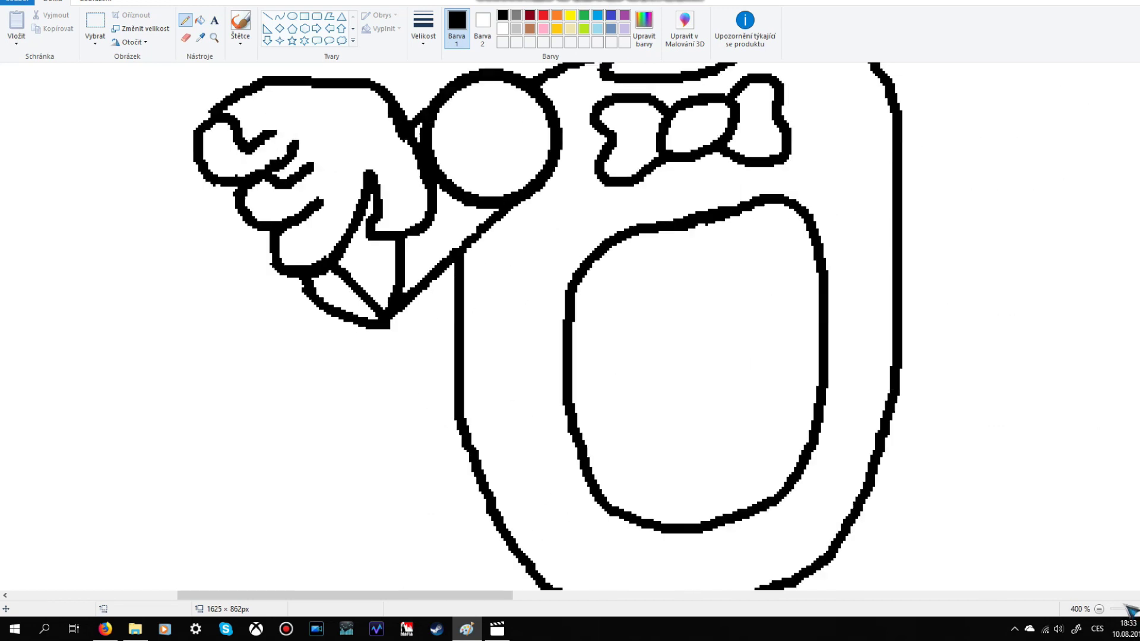
# Step: Draw a new left hand with curled fingers and a thumb at the open end of the forearm
pyautogui.click(215, 36)
pyautogui.click(402, 331)
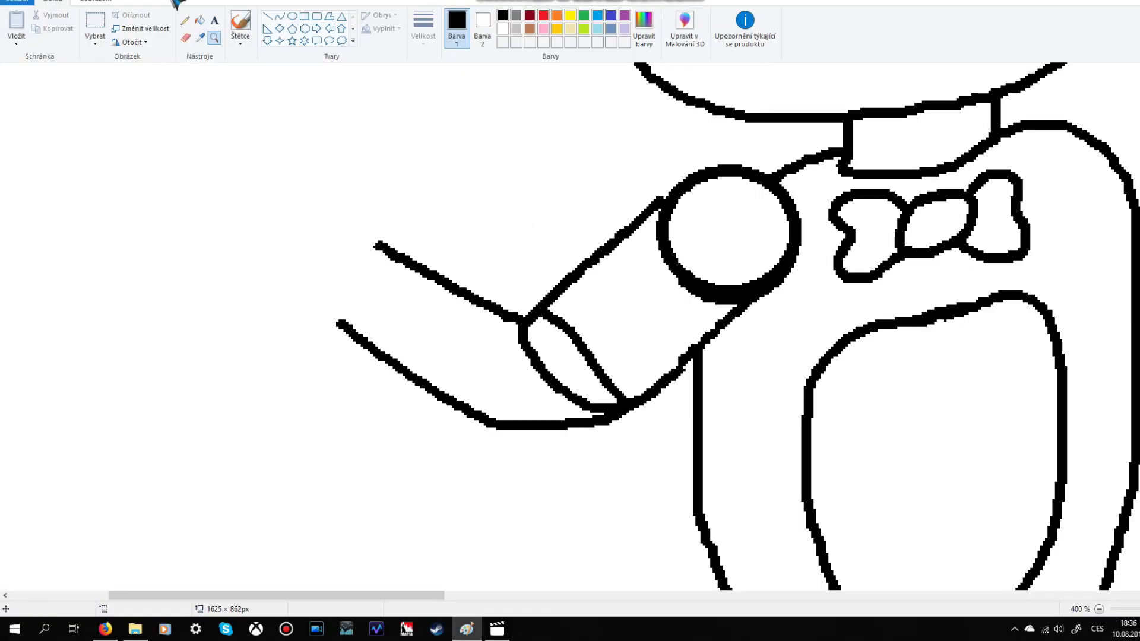
pyautogui.moveTo(338, 326)
pyautogui.mouseDown()
pyautogui.moveTo(353, 304)
pyautogui.moveTo(361, 200)
pyautogui.moveTo(273, 157)
pyautogui.moveTo(242, 165)
pyautogui.moveTo(209, 231)
pyautogui.moveTo(175, 264)
pyautogui.moveTo(367, 284)
pyautogui.moveTo(359, 213)
pyautogui.moveTo(284, 135)
pyautogui.moveTo(276, 212)
pyautogui.moveTo(257, 260)
pyautogui.moveTo(267, 264)
pyautogui.mouseUp()
pyautogui.hotkey('ctrl', 'z')
pyautogui.moveTo(234, 248)
pyautogui.mouseDown()
pyautogui.moveTo(227, 301)
pyautogui.moveTo(247, 315)
pyautogui.mouseUp()
pyautogui.moveTo(276, 209); pyautogui.dragTo(242, 240)
pyautogui.moveTo(266, 265)
pyautogui.mouseDown()
pyautogui.moveTo(233, 287)
pyautogui.moveTo(254, 321)
pyautogui.moveTo(215, 323)
pyautogui.moveTo(215, 302)
pyautogui.moveTo(200, 357)
pyautogui.moveTo(306, 348)
pyautogui.moveTo(342, 321)
pyautogui.mouseUp()
# Step: Redraw the lower edge of the left forearm and clean up the stray marks along it
pyautogui.moveTo(288, 370); pyautogui.dragTo(494, 419)
pyautogui.rightClick(478, 416)
pyautogui.rightClick(348, 331)
pyautogui.click(201, 22)
pyautogui.rightClick(410, 371)
pyautogui.click(185, 20)
# Step: Draw a circular joint at the right shoulder and an upper arm sloping down and outward from it
pyautogui.moveTo(440, 595); pyautogui.dragTo(478, 595)
pyautogui.scroll(2, 516, 401)
pyautogui.scroll(-3, 520, 396)
pyautogui.scroll(2, 557, 329)
pyautogui.click(292, 16)
pyautogui.moveTo(462, 187); pyautogui.dragTo(563, 291)
pyautogui.moveTo(543, 243); pyautogui.dragTo(546, 247)
pyautogui.click(186, 21)
pyautogui.moveTo(559, 208); pyautogui.dragTo(662, 331)
pyautogui.moveTo(500, 294)
pyautogui.mouseDown()
pyautogui.moveTo(529, 326)
pyautogui.moveTo(675, 332)
pyautogui.moveTo(618, 406)
pyautogui.mouseUp()
pyautogui.hotkey('ctrl', 'z')
pyautogui.moveTo(514, 298)
pyautogui.mouseDown()
pyautogui.moveTo(615, 405)
pyautogui.moveTo(661, 337)
pyautogui.moveTo(616, 411)
pyautogui.mouseUp()
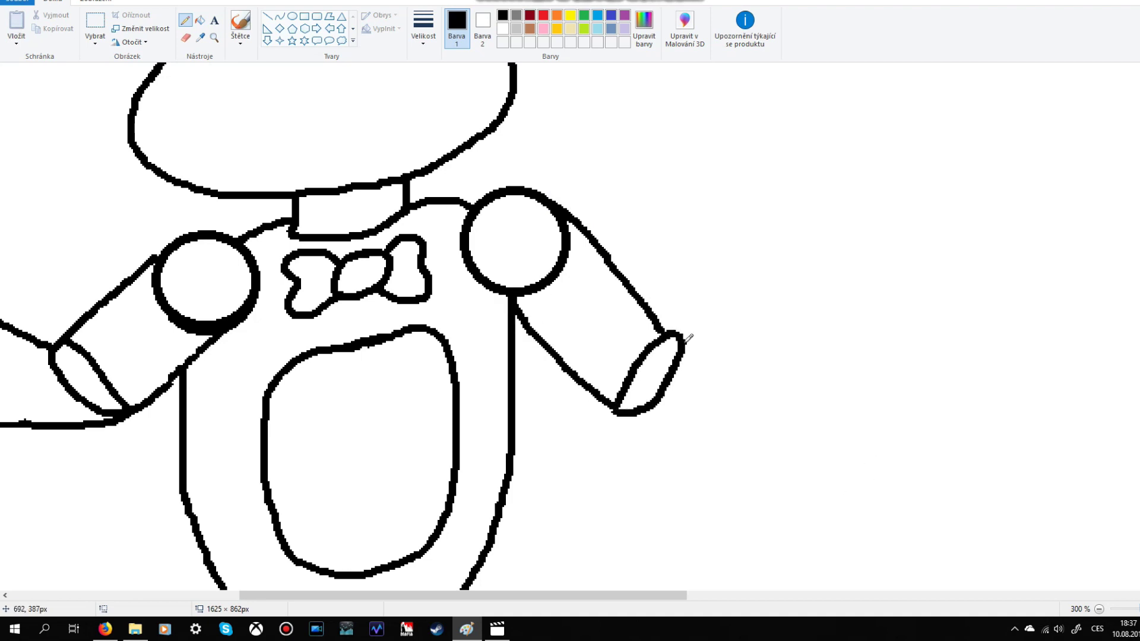
# Step: Extend the right arm with a raised forearm and a clenched fist with separate fingers
pyautogui.moveTo(684, 343); pyautogui.dragTo(794, 292)
pyautogui.moveTo(643, 409)
pyautogui.mouseDown()
pyautogui.moveTo(732, 417)
pyautogui.moveTo(826, 369)
pyautogui.moveTo(793, 291)
pyautogui.mouseUp()
pyautogui.scroll(2, 794, 291)
pyautogui.hscroll(2, 794, 291)
pyautogui.moveTo(718, 493)
pyautogui.mouseDown()
pyautogui.moveTo(749, 482)
pyautogui.moveTo(747, 449)
pyautogui.moveTo(772, 462)
pyautogui.moveTo(738, 414)
pyautogui.moveTo(778, 405)
pyautogui.mouseUp()
pyautogui.hotkey('ctrl', 'z')
pyautogui.moveTo(707, 595)
pyautogui.mouseDown()
pyautogui.moveTo(515, 579)
pyautogui.moveTo(664, 552)
pyautogui.mouseUp()
pyautogui.hscroll(3, 668, 558)
pyautogui.moveTo(671, 423)
pyautogui.mouseDown()
pyautogui.moveTo(666, 377)
pyautogui.moveTo(700, 382)
pyautogui.moveTo(726, 364)
pyautogui.moveTo(764, 380)
pyautogui.mouseUp()
pyautogui.moveTo(716, 373)
pyautogui.mouseDown()
pyautogui.moveTo(766, 363)
pyautogui.moveTo(788, 457)
pyautogui.mouseUp()
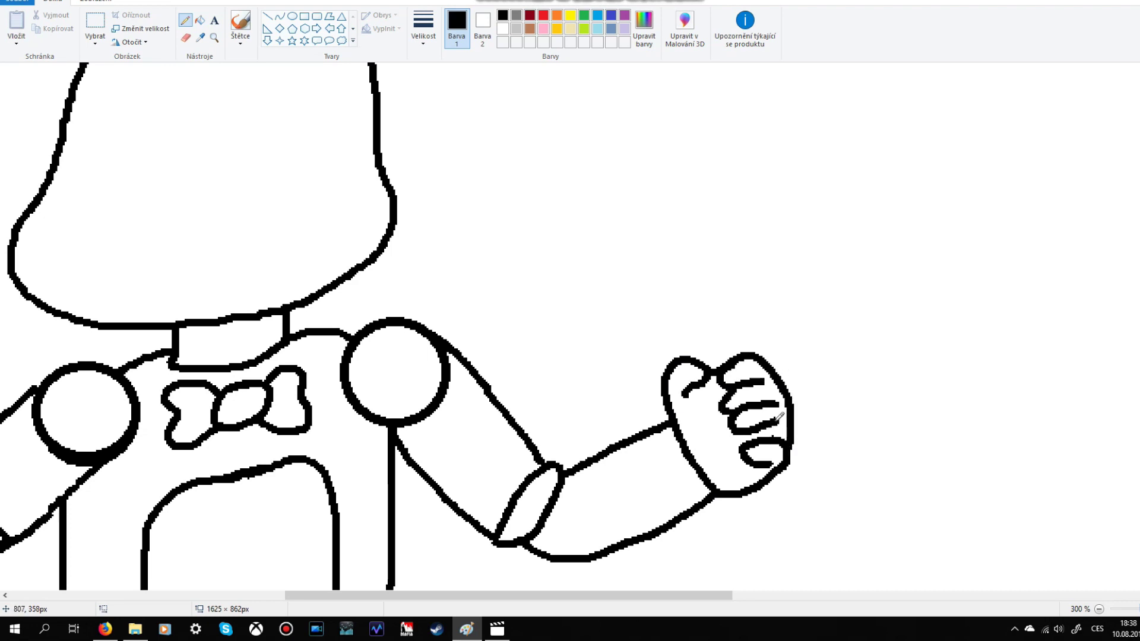
# Step: Draw the hip section below the body with two narrow leg sockets along its lower edge
pyautogui.scroll(-1, 772, 425)
pyautogui.moveTo(664, 595); pyautogui.dragTo(528, 595)
pyautogui.scroll(-2, 551, 452)
pyautogui.moveTo(484, 358)
pyautogui.mouseDown()
pyautogui.moveTo(457, 401)
pyautogui.moveTo(607, 461)
pyautogui.moveTo(709, 395)
pyautogui.moveTo(695, 341)
pyautogui.mouseUp()
pyautogui.scroll(-3, 552, 173)
pyautogui.moveTo(579, 202); pyautogui.dragTo(513, 196)
pyautogui.moveTo(643, 195); pyautogui.dragTo(699, 163)
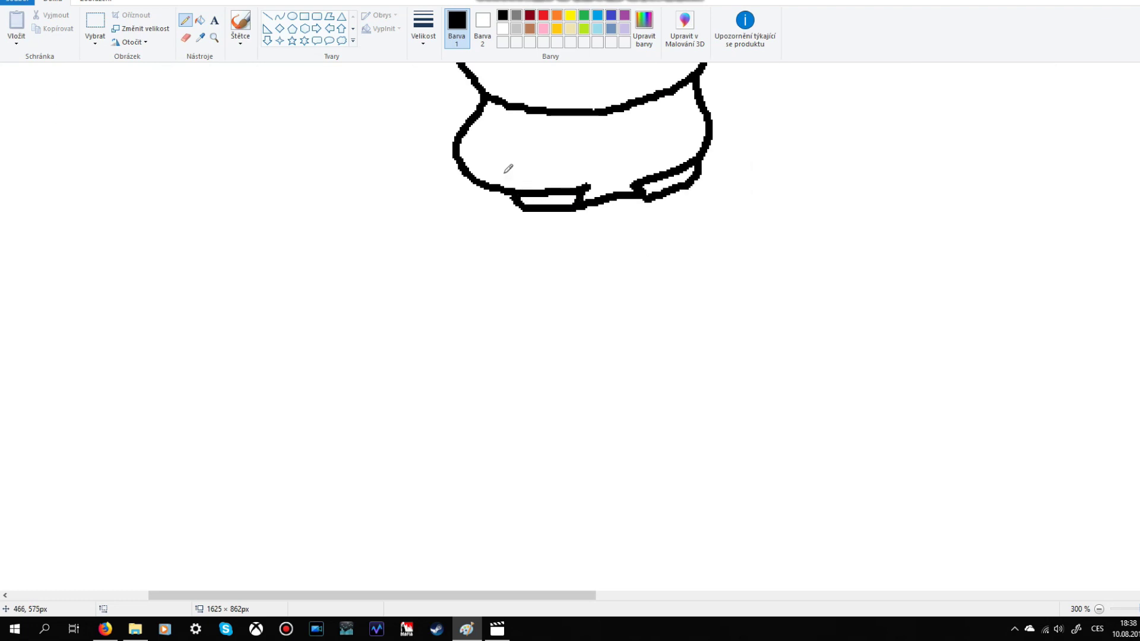
# Step: Draw the left leg with a thigh, a banded knee joint, a shin and a three-toed foot
pyautogui.moveTo(514, 195); pyautogui.dragTo(512, 287)
pyautogui.moveTo(582, 209)
pyautogui.mouseDown()
pyautogui.moveTo(514, 283)
pyautogui.moveTo(581, 279)
pyautogui.mouseUp()
pyautogui.hotkey('ctrl', 'z')
pyautogui.moveTo(584, 205)
pyautogui.mouseDown()
pyautogui.moveTo(512, 287)
pyautogui.moveTo(580, 279)
pyautogui.mouseUp()
pyautogui.moveTo(512, 295); pyautogui.dragTo(512, 380)
pyautogui.moveTo(581, 291); pyautogui.dragTo(573, 383)
pyautogui.moveTo(509, 370)
pyautogui.mouseDown()
pyautogui.moveTo(508, 433)
pyautogui.moveTo(586, 408)
pyautogui.moveTo(577, 353)
pyautogui.mouseUp()
# Step: Draw the right leg below its hip socket with a tapered thigh, knee joint, shin and three-toed foot
pyautogui.moveTo(699, 167); pyautogui.dragTo(705, 278)
pyautogui.moveTo(642, 193); pyautogui.dragTo(663, 284)
pyautogui.moveTo(659, 288); pyautogui.dragTo(708, 286)
pyautogui.moveTo(662, 294); pyautogui.dragTo(667, 352)
pyautogui.moveTo(711, 284); pyautogui.dragTo(721, 359)
pyautogui.moveTo(664, 295)
pyautogui.mouseDown()
pyautogui.moveTo(671, 371)
pyautogui.moveTo(738, 408)
pyautogui.moveTo(674, 415)
pyautogui.moveTo(657, 336)
pyautogui.mouseUp()
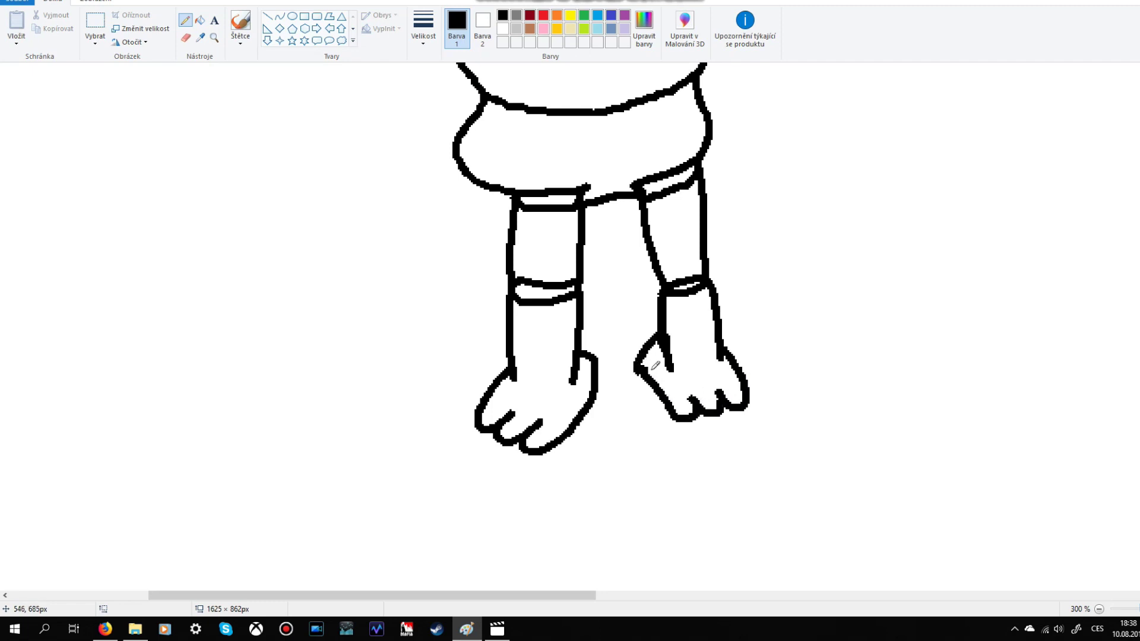
# Step: Add contour strokes around the ears and outline two thick eyebrows on the upper face
pyautogui.scroll(15, 515, 284)
pyautogui.moveTo(523, 172)
pyautogui.mouseDown()
pyautogui.moveTo(298, 63)
pyautogui.moveTo(436, 236)
pyautogui.moveTo(387, 58)
pyautogui.moveTo(387, 158)
pyautogui.moveTo(428, 199)
pyautogui.mouseUp()
pyautogui.moveTo(683, 169)
pyautogui.mouseDown()
pyautogui.moveTo(902, 74)
pyautogui.moveTo(799, 218)
pyautogui.mouseUp()
pyautogui.moveTo(734, 134)
pyautogui.mouseDown()
pyautogui.moveTo(865, 120)
pyautogui.moveTo(737, 137)
pyautogui.mouseUp()
pyautogui.scroll(-3, 498, 187)
pyautogui.moveTo(528, 229)
pyautogui.mouseDown()
pyautogui.moveTo(484, 244)
pyautogui.moveTo(538, 230)
pyautogui.moveTo(505, 231)
pyautogui.moveTo(555, 237)
pyautogui.moveTo(518, 222)
pyautogui.mouseUp()
pyautogui.hotkey('ctrl', 'z')
pyautogui.moveTo(617, 208)
pyautogui.mouseDown()
pyautogui.moveTo(666, 206)
pyautogui.moveTo(622, 231)
pyautogui.moveTo(621, 209)
pyautogui.mouseUp()
# Step: Draw two large oval eyes below the eyebrows using the ellipse shape
pyautogui.scroll(-2, 576, 262)
pyautogui.click(292, 16)
pyautogui.moveTo(474, 161); pyautogui.dragTo(574, 257)
pyautogui.moveTo(573, 241)
pyautogui.mouseDown()
pyautogui.moveTo(547, 235)
pyautogui.moveTo(557, 236)
pyautogui.mouseUp()
pyautogui.moveTo(585, 140)
pyautogui.mouseDown()
pyautogui.moveTo(683, 237)
pyautogui.moveTo(714, 237)
pyautogui.mouseUp()
# Step: Pick a custom blue and add a filled blue oval iris to each eye
pyautogui.click(644, 29)
pyautogui.click(477, 385)
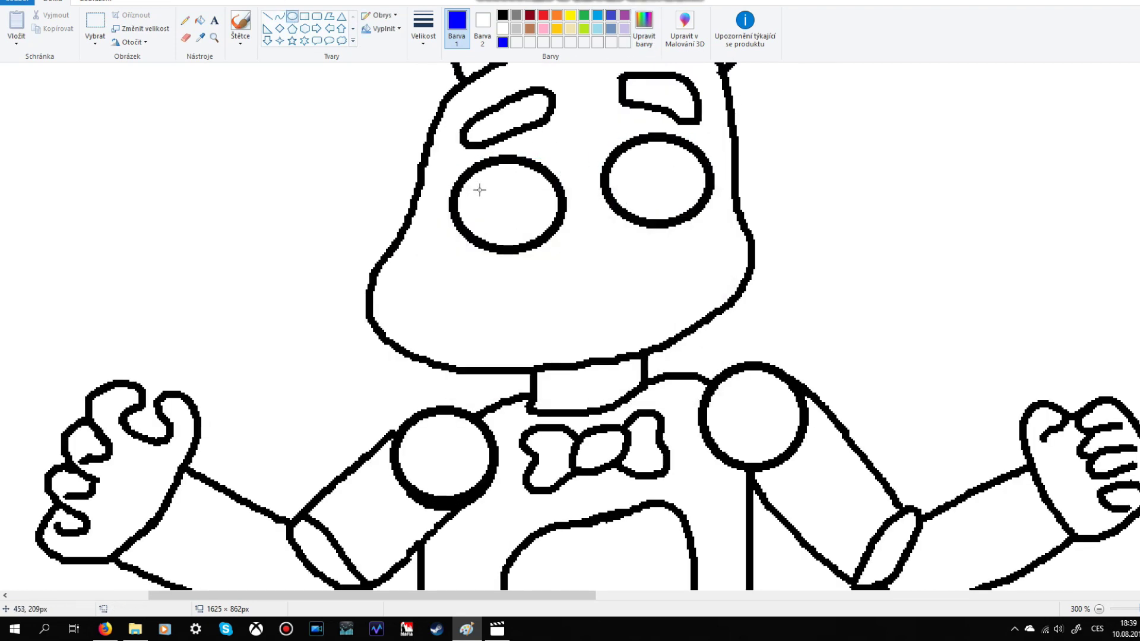
pyautogui.moveTo(499, 187); pyautogui.dragTo(538, 220)
pyautogui.click(200, 19)
pyautogui.click(520, 205)
pyautogui.click(292, 16)
pyautogui.moveTo(652, 164); pyautogui.dragTo(698, 201)
pyautogui.click(200, 19)
pyautogui.click(674, 183)
# Step: Add a black pupil to each blue iris and draw the drooping eyelid lines
pyautogui.click(292, 16)
pyautogui.click(502, 14)
pyautogui.moveTo(520, 196); pyautogui.dragTo(533, 205)
pyautogui.moveTo(681, 175); pyautogui.dragTo(692, 184)
pyautogui.moveTo(519, 196)
pyautogui.mouseDown()
pyautogui.moveTo(534, 205)
pyautogui.moveTo(467, 184)
pyautogui.mouseUp()
pyautogui.click(186, 21)
# Step: Draw an oval nose with a highlight between the eyes and a rounded, dotted muzzle beneath it
pyautogui.click(292, 16)
pyautogui.moveTo(571, 231); pyautogui.dragTo(637, 282)
pyautogui.moveTo(592, 237)
pyautogui.mouseDown()
pyautogui.moveTo(628, 261)
pyautogui.moveTo(552, 271)
pyautogui.moveTo(646, 314)
pyautogui.mouseUp()
pyautogui.click(186, 20)
pyautogui.hotkey('ctrl', 'z')
pyautogui.moveTo(569, 264)
pyautogui.mouseDown()
pyautogui.moveTo(568, 330)
pyautogui.moveTo(638, 296)
pyautogui.mouseUp()
pyautogui.hotkey('ctrl', 'z')
pyautogui.moveTo(569, 265)
pyautogui.mouseDown()
pyautogui.moveTo(612, 326)
pyautogui.moveTo(646, 250)
pyautogui.mouseUp()
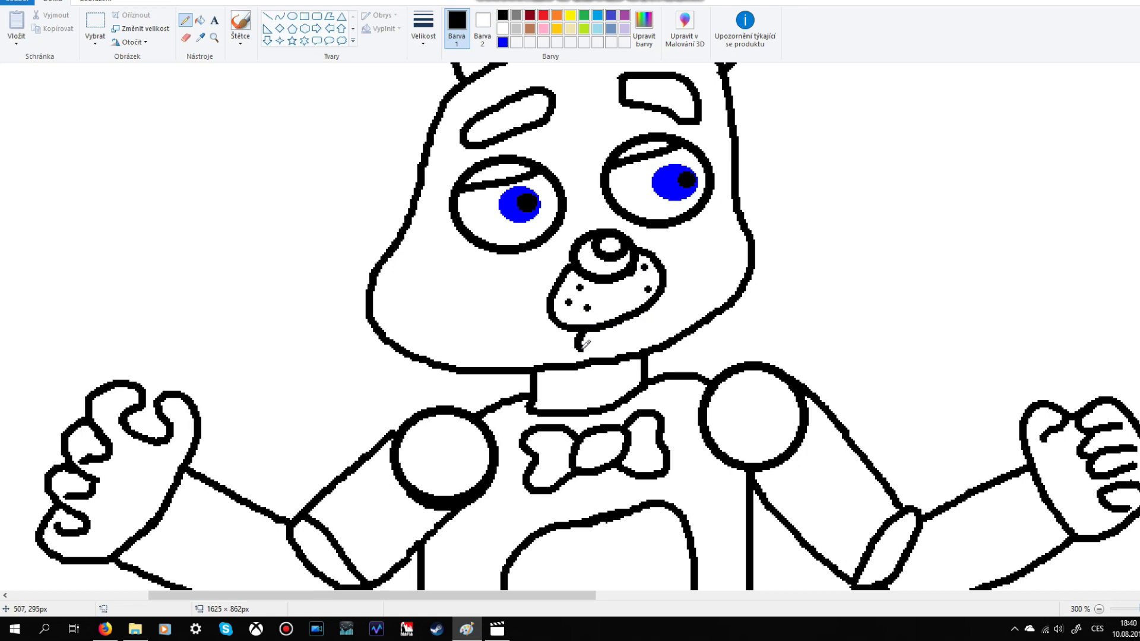
# Step: Draw an open mouth with teeth and a lower jaw under the muzzle, and fill its interior black
pyautogui.hotkey('ctrl', 'z')
pyautogui.moveTo(659, 294)
pyautogui.mouseDown()
pyautogui.moveTo(639, 328)
pyautogui.moveTo(588, 331)
pyautogui.moveTo(651, 392)
pyautogui.moveTo(584, 386)
pyautogui.moveTo(663, 369)
pyautogui.mouseUp()
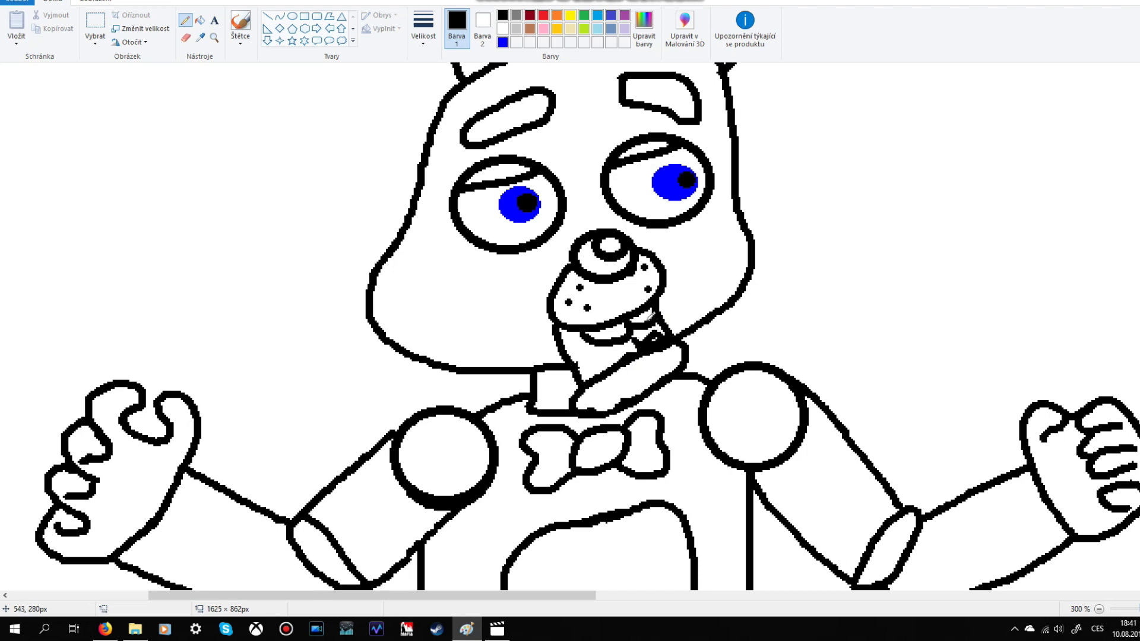
pyautogui.scroll(3, 651, 314)
pyautogui.moveTo(370, 282)
pyautogui.mouseDown()
pyautogui.moveTo(321, 327)
pyautogui.moveTo(371, 312)
pyautogui.mouseUp()
pyautogui.click(199, 20)
pyautogui.click(338, 265)
pyautogui.click(454, 233)
# Step: Draw a round cheek on each side of the muzzle
pyautogui.scroll(3, 454, 233)
pyautogui.click(292, 16)
pyautogui.moveTo(12, 234); pyautogui.dragTo(174, 383)
pyautogui.moveTo(89, 306); pyautogui.dragTo(78, 297)
pyautogui.click(185, 20)
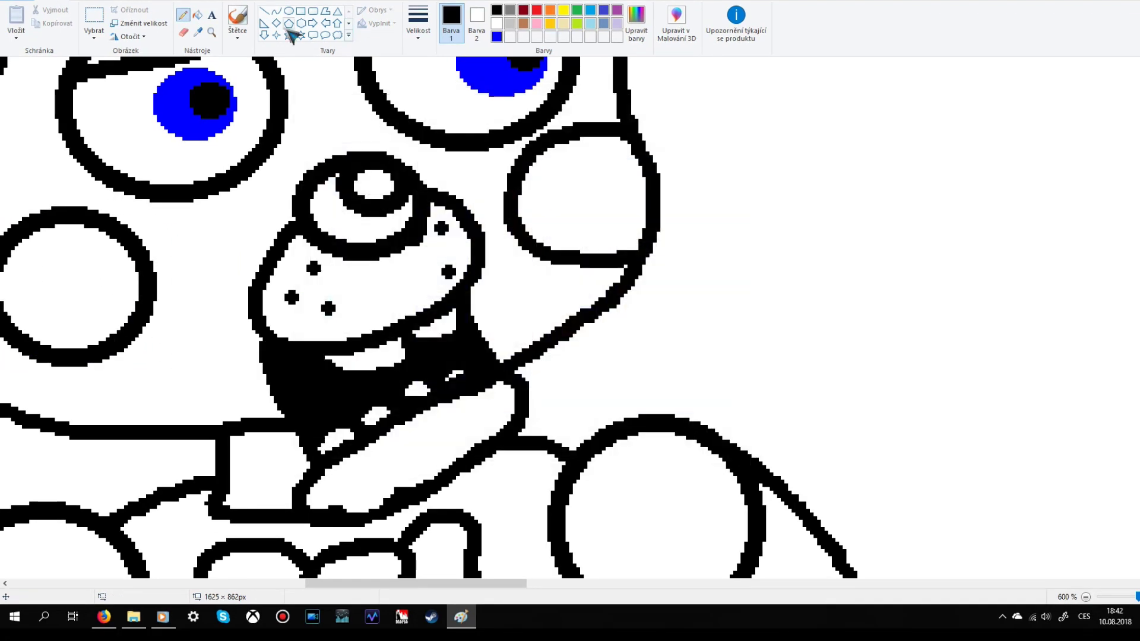
pyautogui.scroll(-3, 541, 333)
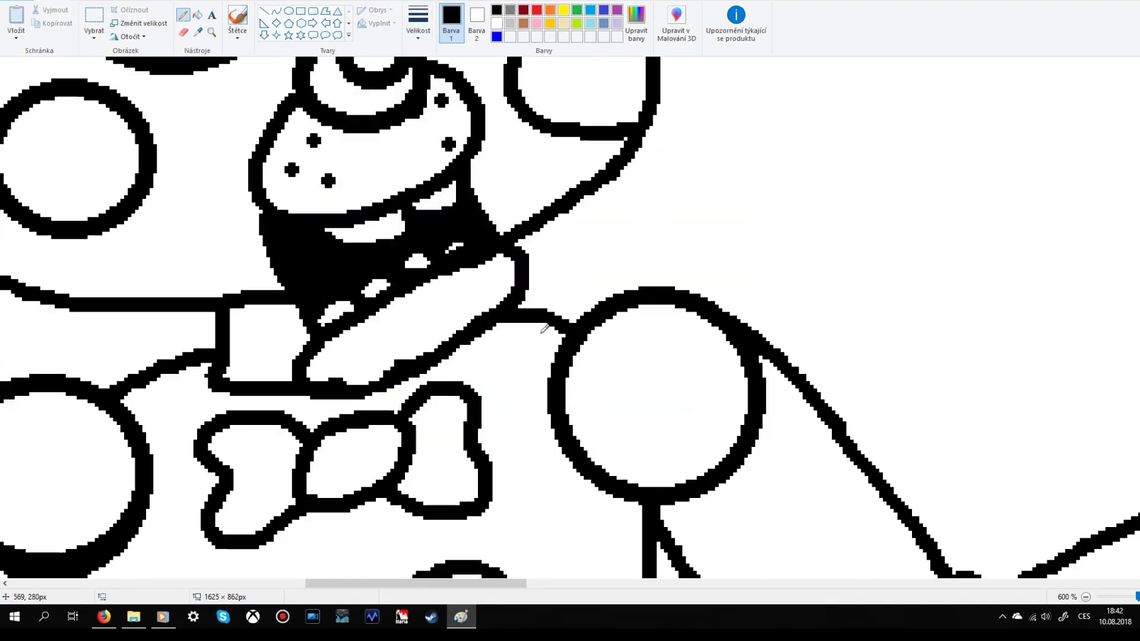
# Step: Select the entire rabbit figure and move it further toward the canvas's upper-left area
pyautogui.scroll(-5, 544, 328)
pyautogui.click(98, 20)
pyautogui.moveTo(115, 529); pyautogui.dragTo(540, 59)
pyautogui.moveTo(438, 150); pyautogui.dragTo(393, 170)
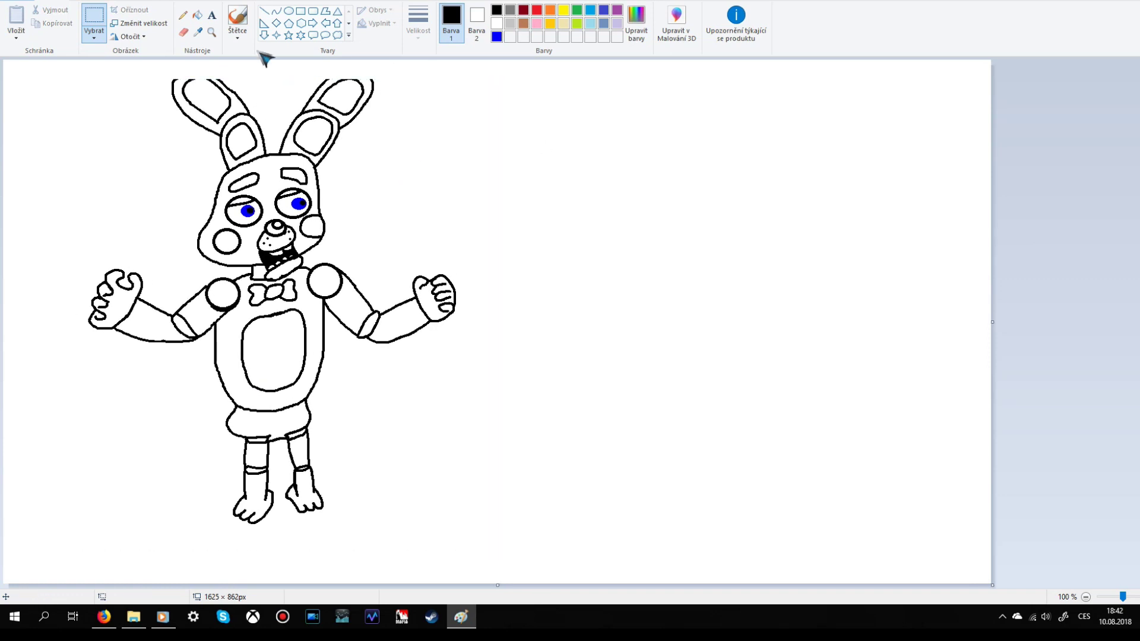
# Step: Draw the missing rounded tips of both rabbit ears in black with the Pencil
pyautogui.click(213, 33)
pyautogui.click(297, 134)
pyautogui.click(530, 122)
pyautogui.click(182, 16)
pyautogui.moveTo(272, 117)
pyautogui.mouseDown()
pyautogui.moveTo(215, 94)
pyautogui.moveTo(130, 118)
pyautogui.moveTo(255, 105)
pyautogui.moveTo(137, 102)
pyautogui.mouseUp()
pyautogui.hotkey('ctrl', 'z')
pyautogui.hotkey('ctrl', 'z')
pyautogui.moveTo(276, 117); pyautogui.dragTo(153, 96)
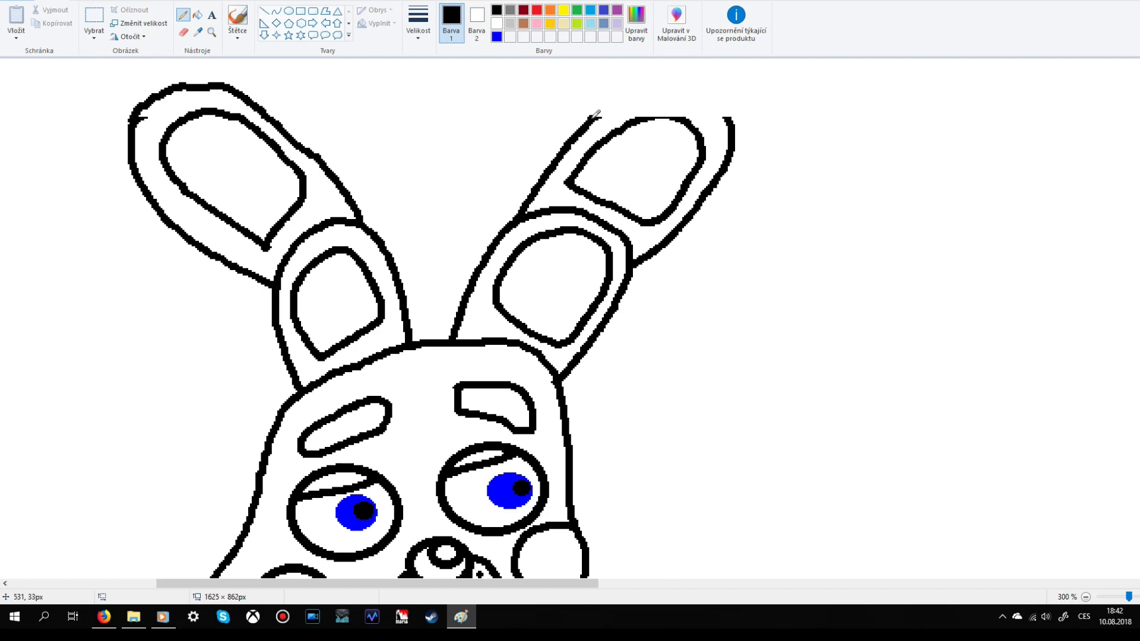
pyautogui.moveTo(593, 117); pyautogui.dragTo(706, 103)
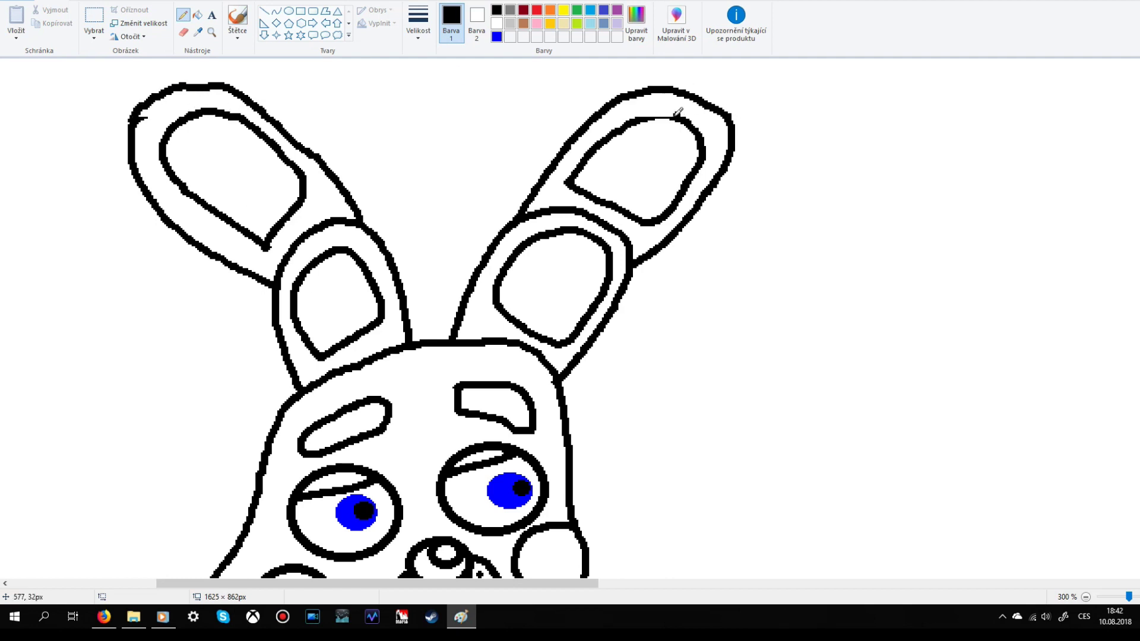
# Step: Fill both of the rabbit's eyebrows with black
pyautogui.scroll(-3, 599, 306)
pyautogui.click(199, 15)
pyautogui.scroll(1, 528, 139)
pyautogui.click(347, 167)
pyautogui.scroll(-3, 551, 242)
pyautogui.moveTo(1129, 597); pyautogui.dragTo(1122, 597)
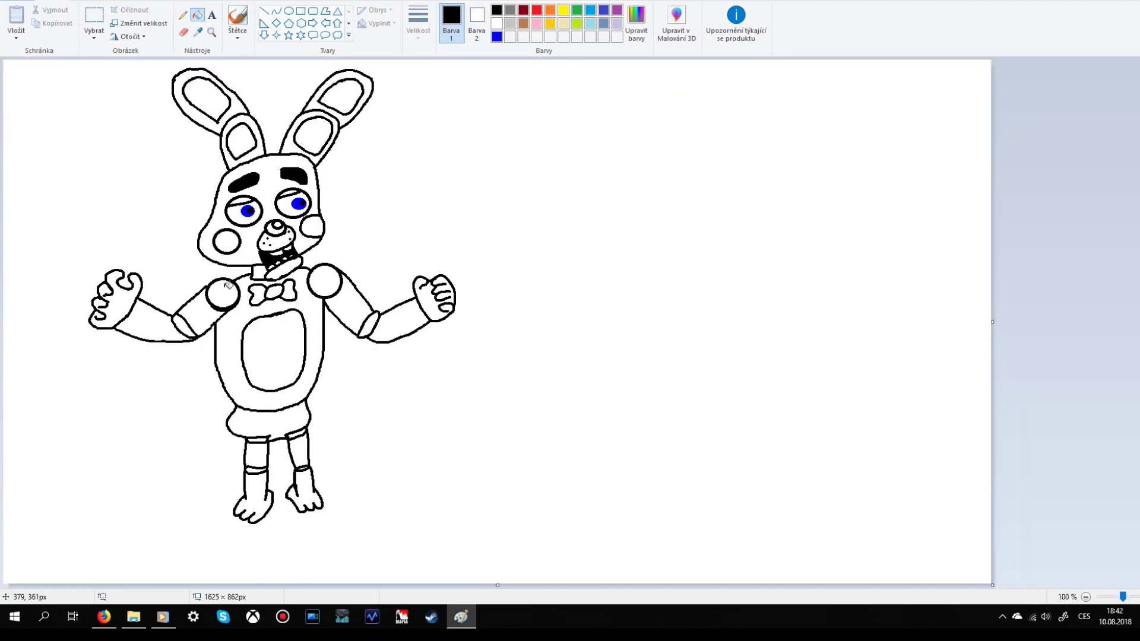
# Step: Draw a rounded head outline for a second character beside the rabbit and move it slightly over
pyautogui.click(211, 32)
pyautogui.click(183, 15)
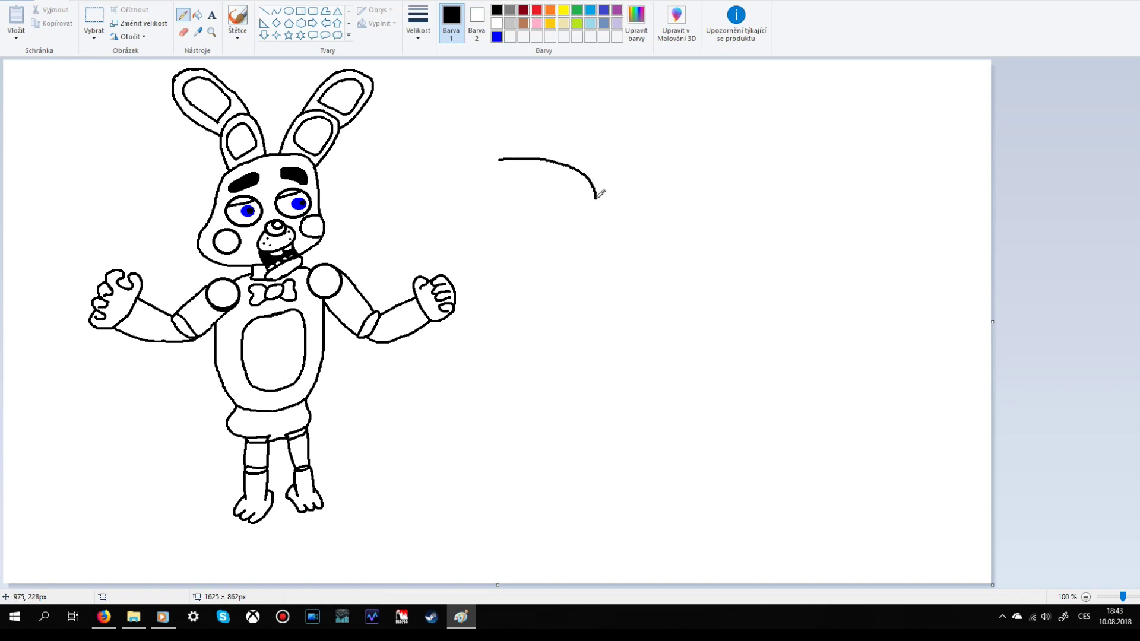
pyautogui.click(94, 18)
pyautogui.moveTo(467, 150); pyautogui.dragTo(607, 281)
pyautogui.moveTo(553, 223); pyautogui.dragTo(589, 215)
# Step: Draw hair with a jagged side-swept fringe over the second head and clear the head outline inside it with white
pyautogui.click(212, 32)
pyautogui.doubleClick(580, 225)
pyautogui.click(182, 15)
pyautogui.scroll(-3, 594, 237)
pyautogui.moveTo(617, 90)
pyautogui.mouseDown()
pyautogui.moveTo(331, 424)
pyautogui.moveTo(275, 351)
pyautogui.moveTo(239, 177)
pyautogui.moveTo(282, 61)
pyautogui.moveTo(611, 80)
pyautogui.mouseUp()
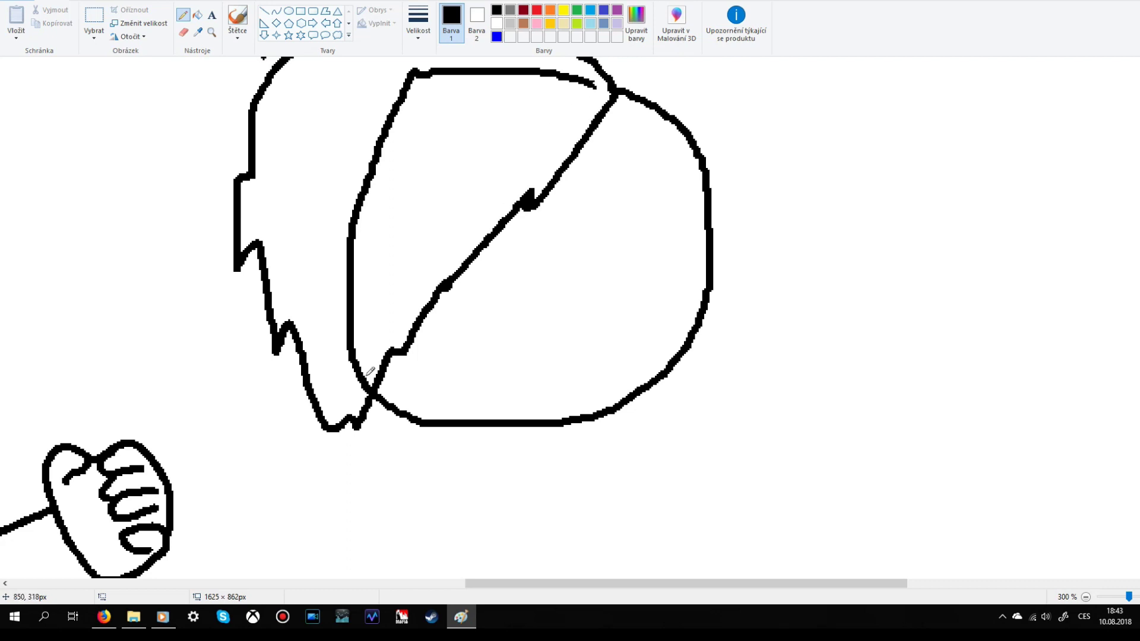
pyautogui.click(197, 14)
pyautogui.rightClick(382, 138)
pyautogui.click(183, 14)
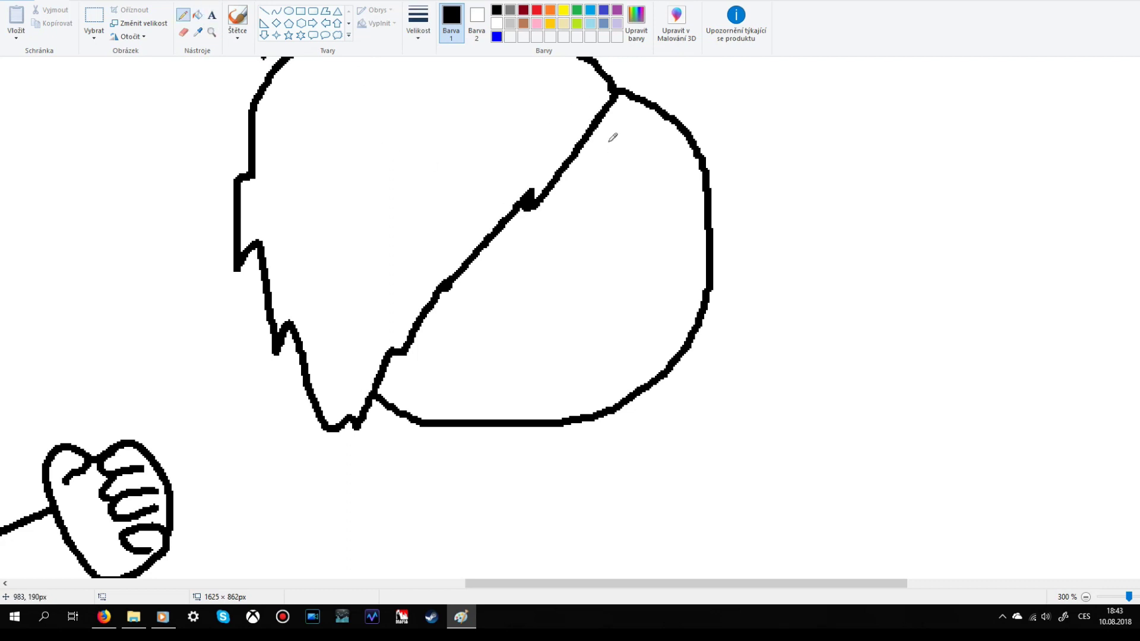
# Step: Draw a curved eyebrow and a rounded eye outline with lashes on the face beside the fringe
pyautogui.moveTo(578, 172); pyautogui.dragTo(646, 186)
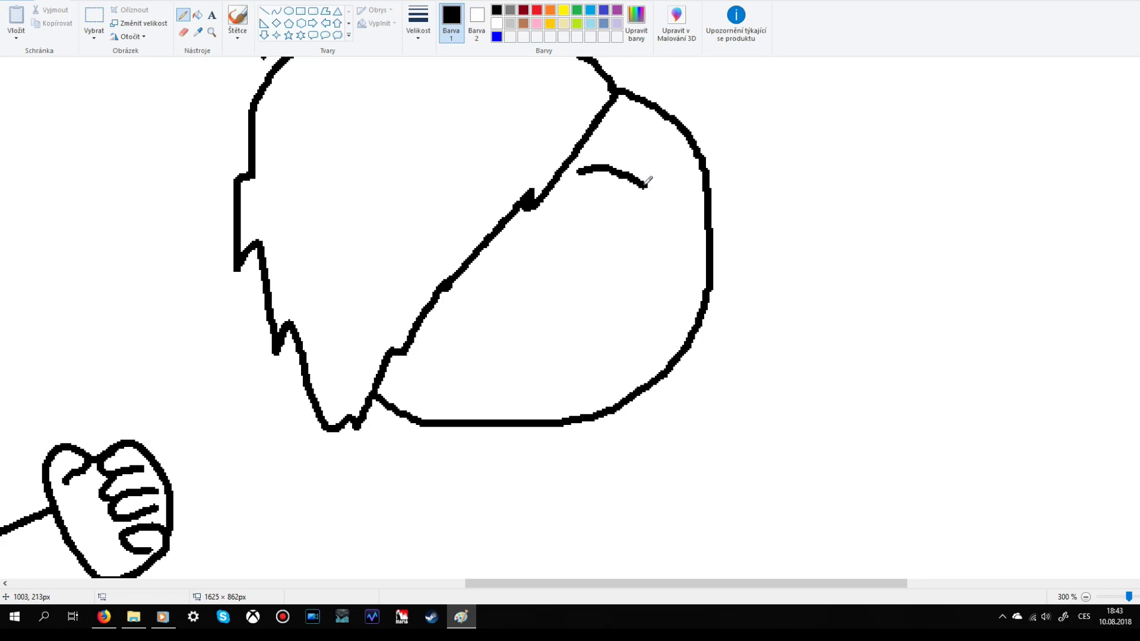
pyautogui.moveTo(580, 206)
pyautogui.mouseDown()
pyautogui.moveTo(632, 237)
pyautogui.moveTo(548, 242)
pyautogui.moveTo(627, 215)
pyautogui.moveTo(612, 301)
pyautogui.moveTo(555, 217)
pyautogui.moveTo(576, 211)
pyautogui.mouseUp()
pyautogui.hotkey('ctrl', 'z')
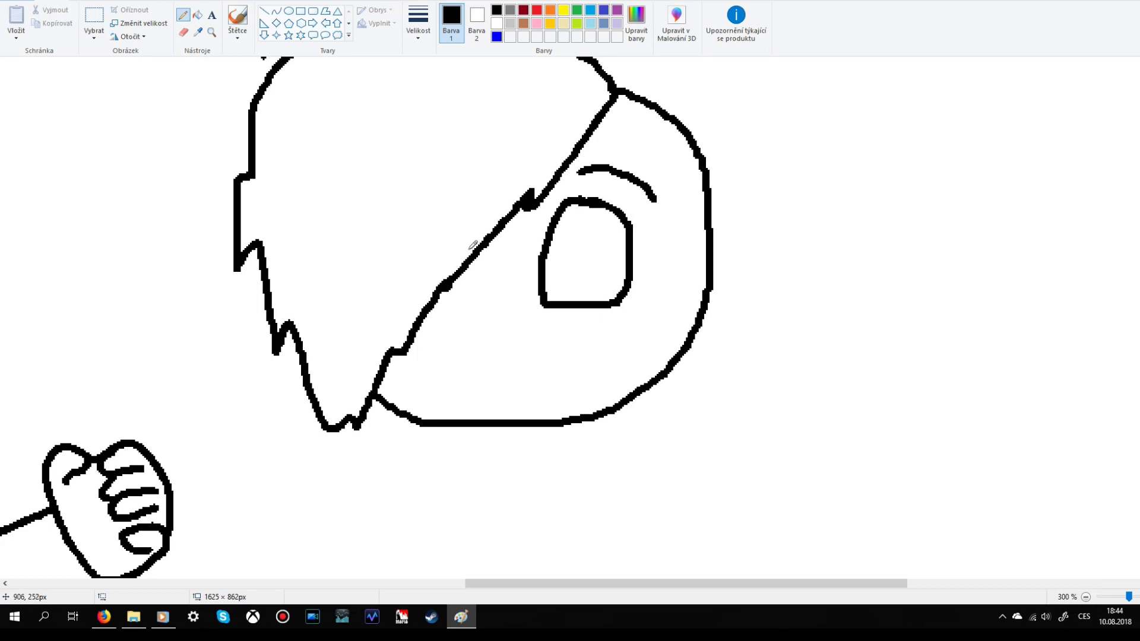
pyautogui.hotkey('ctrl', 'z')
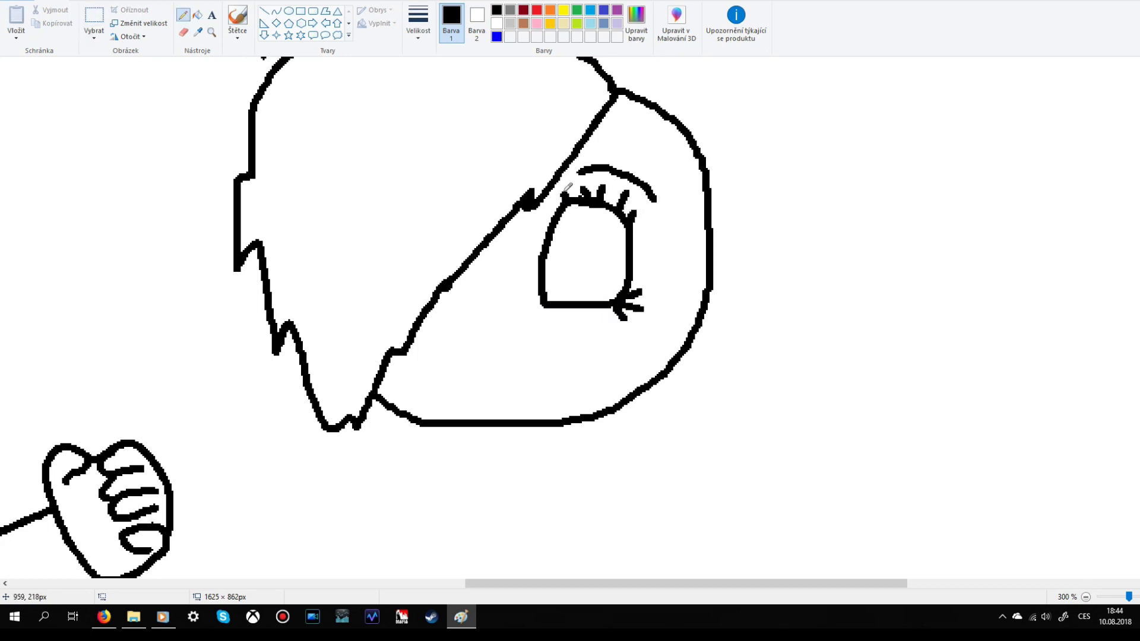
# Step: Draw an oval iris inside the eye and fill it black below a white highlight
pyautogui.click(288, 11)
pyautogui.moveTo(549, 221)
pyautogui.mouseDown()
pyautogui.moveTo(604, 301)
pyautogui.moveTo(598, 295)
pyautogui.mouseUp()
pyautogui.click(614, 230)
pyautogui.click(183, 15)
pyautogui.click(577, 273)
# Step: Select the eye with its lashes, without the eyebrow, and nudge it slightly
pyautogui.click(94, 18)
pyautogui.click(93, 38)
pyautogui.click(134, 76)
pyautogui.moveTo(567, 178)
pyautogui.mouseDown()
pyautogui.moveTo(550, 326)
pyautogui.moveTo(671, 267)
pyautogui.moveTo(661, 197)
pyautogui.mouseUp()
pyautogui.click(537, 172)
pyautogui.moveTo(569, 165)
pyautogui.mouseDown()
pyautogui.moveTo(525, 278)
pyautogui.moveTo(658, 224)
pyautogui.mouseUp()
pyautogui.moveTo(598, 176); pyautogui.dragTo(554, 185)
pyautogui.moveTo(603, 253)
pyautogui.mouseDown()
pyautogui.moveTo(454, 250)
pyautogui.moveTo(608, 258)
pyautogui.mouseUp()
# Step: Copy the finished eye and place a horizontally mirrored copy on the hair
pyautogui.rightClick(608, 257)
pyautogui.click(632, 284)
pyautogui.hotkey('ctrl', 'v')
pyautogui.moveTo(191, 127); pyautogui.dragTo(484, 166)
pyautogui.click(463, 168)
# Step: Move the mirrored eye level with the first one and redraw the fringe line around it
pyautogui.moveTo(308, 107); pyautogui.dragTo(422, 254)
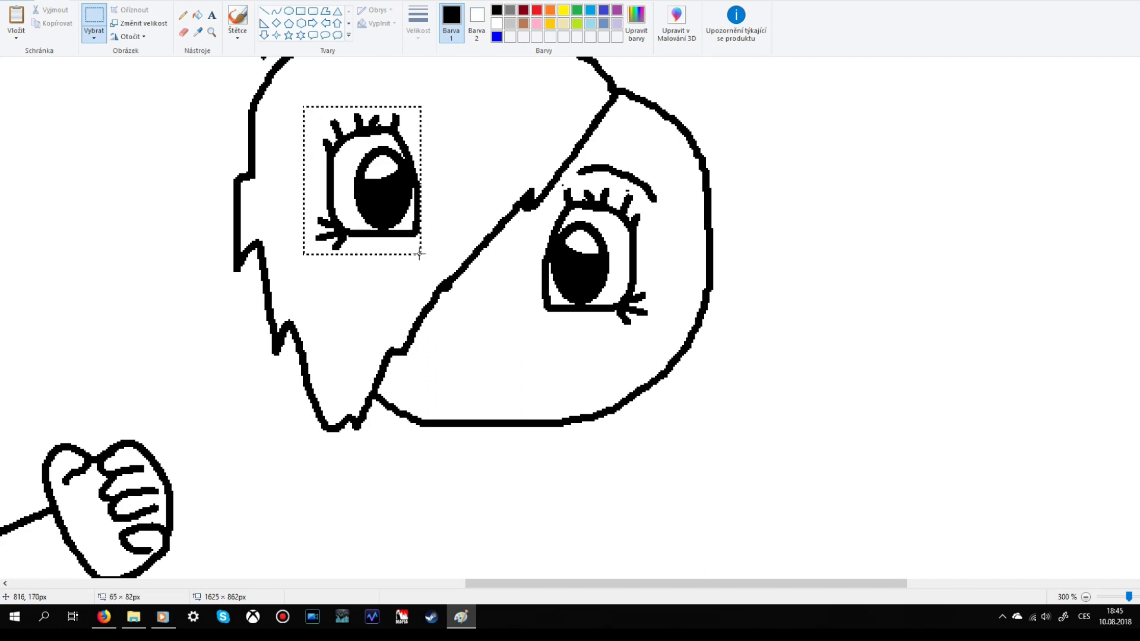
pyautogui.moveTo(420, 189)
pyautogui.mouseDown()
pyautogui.moveTo(432, 248)
pyautogui.moveTo(454, 263)
pyautogui.mouseUp()
pyautogui.click(588, 196)
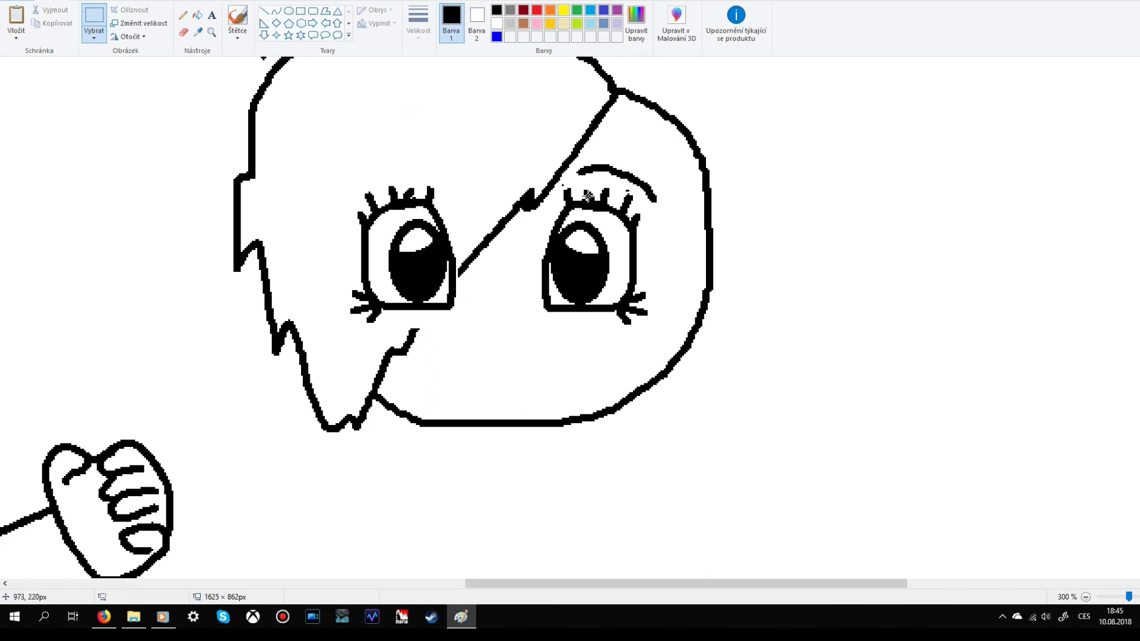
pyautogui.click(182, 14)
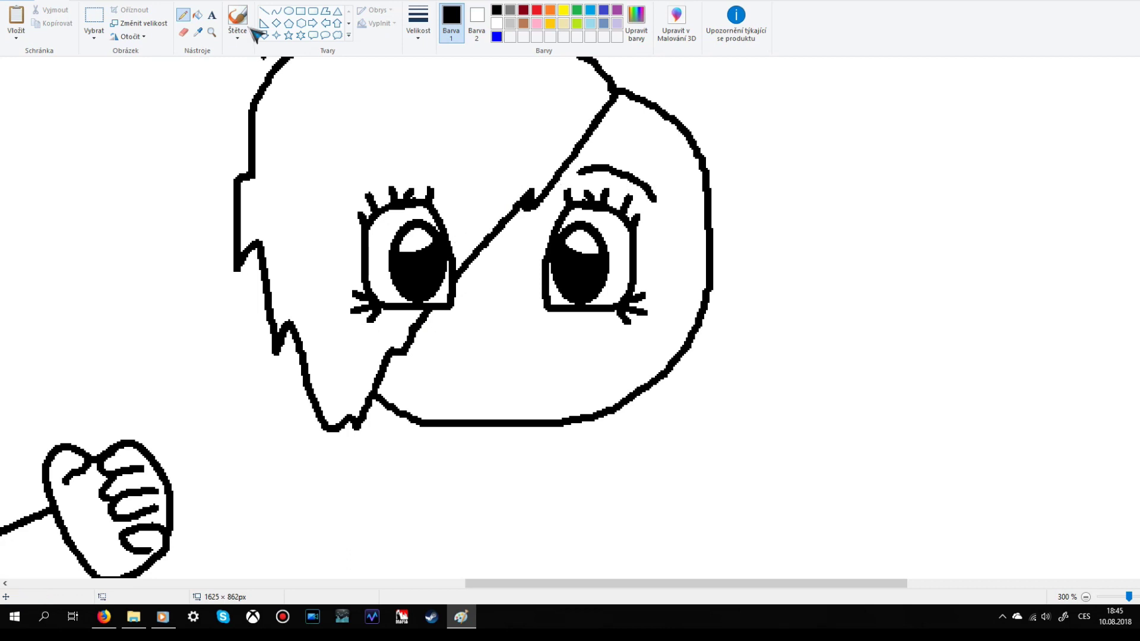
# Step: Shift the mirrored eye's iris slightly toward its outer side with a free-form selection and repair the eye outline
pyautogui.click(94, 17)
pyautogui.click(341, 173)
pyautogui.click(97, 33)
pyautogui.click(122, 78)
pyautogui.moveTo(443, 295)
pyautogui.mouseDown()
pyautogui.moveTo(379, 250)
pyautogui.moveTo(438, 228)
pyautogui.moveTo(417, 258)
pyautogui.mouseUp()
pyautogui.click(592, 160)
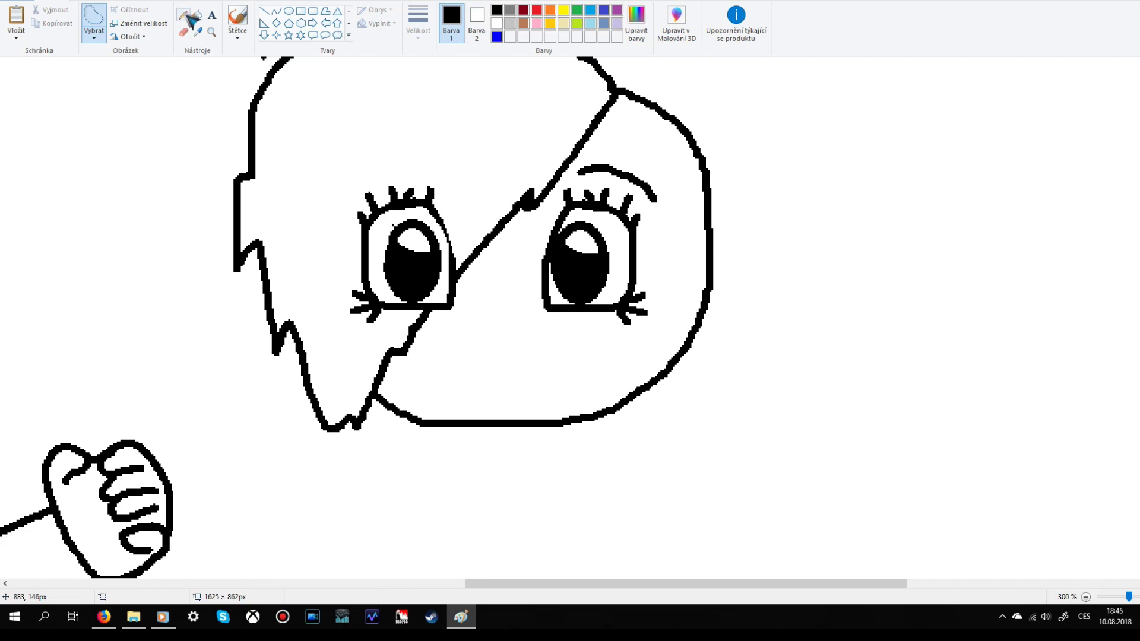
pyautogui.click(183, 14)
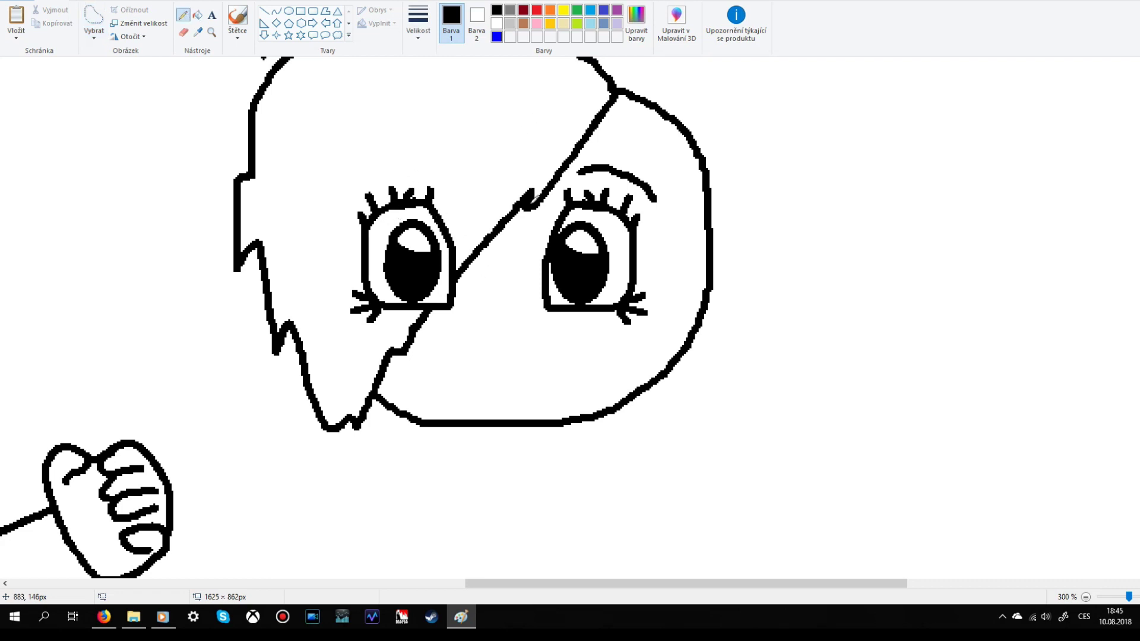
# Step: Draw a large pointed ear with an inner dividing line on the right side of the second character's head
pyautogui.scroll(2, 502, 250)
pyautogui.moveTo(597, 194)
pyautogui.mouseDown()
pyautogui.moveTo(655, 172)
pyautogui.moveTo(823, 156)
pyautogui.moveTo(818, 219)
pyautogui.moveTo(715, 355)
pyautogui.mouseUp()
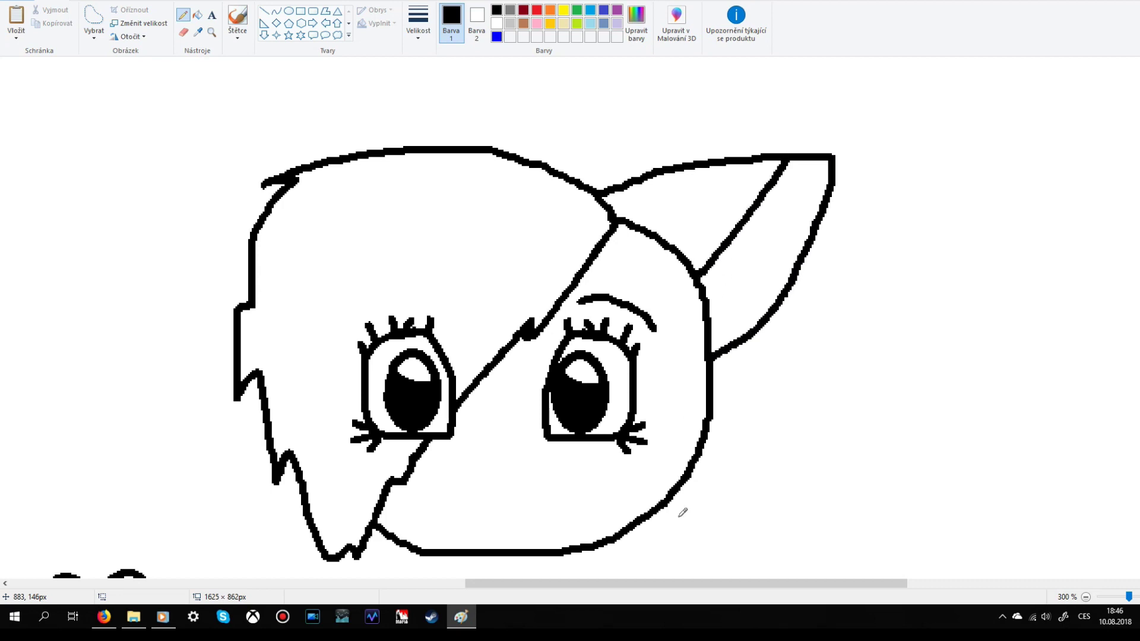
# Step: Draw a black-filled triangular nose between the eyes and a curved smile beneath it
pyautogui.hscroll(-2, 530, 250)
pyautogui.scroll(-2, 517, 244)
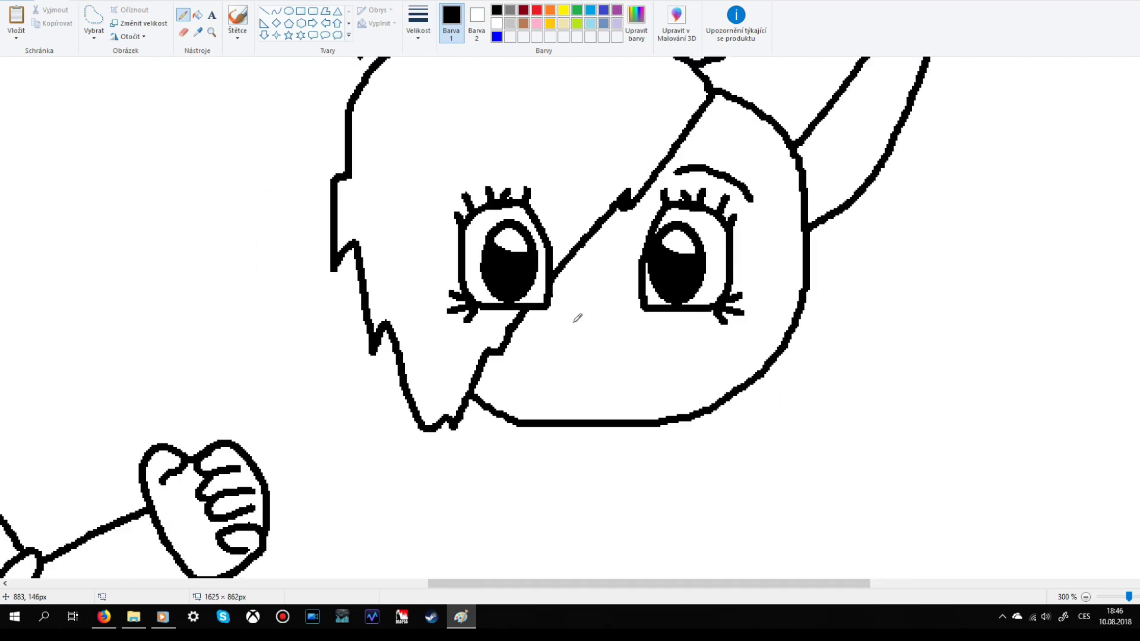
pyautogui.hotkey('ctrl', 'z')
pyautogui.click(198, 15)
pyautogui.click(182, 15)
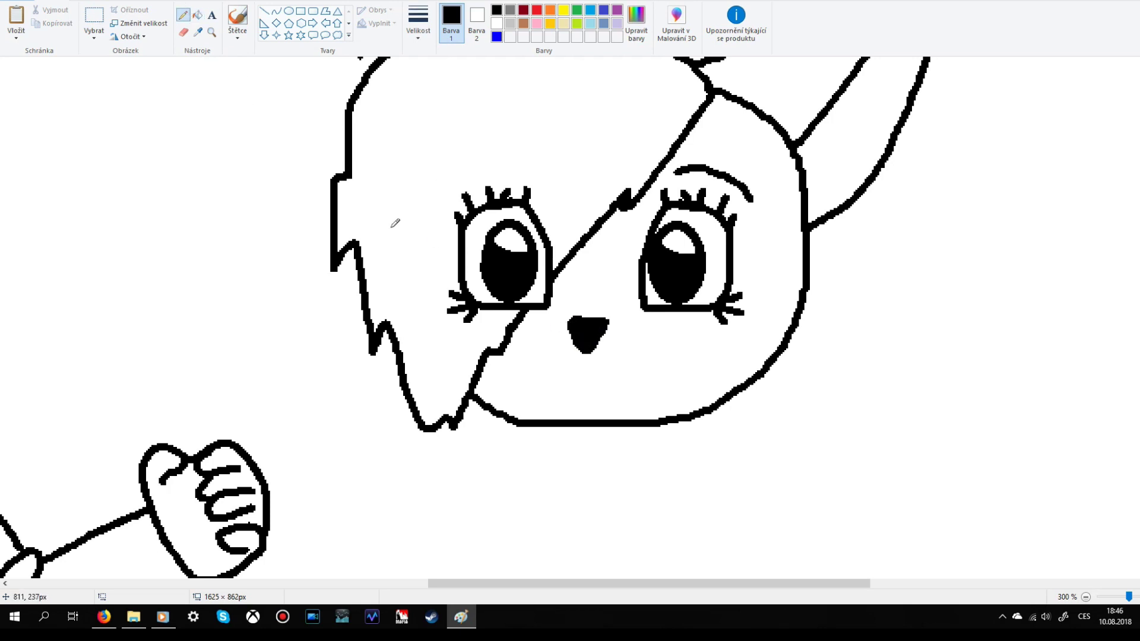
pyautogui.moveTo(548, 387)
pyautogui.mouseDown()
pyautogui.moveTo(599, 396)
pyautogui.moveTo(628, 386)
pyautogui.mouseUp()
# Step: Draw a short neck under the second head and a long rounded torso below it
pyautogui.scroll(1, 629, 386)
pyautogui.scroll(-3, 553, 186)
pyautogui.moveTo(541, 161); pyautogui.dragTo(539, 180)
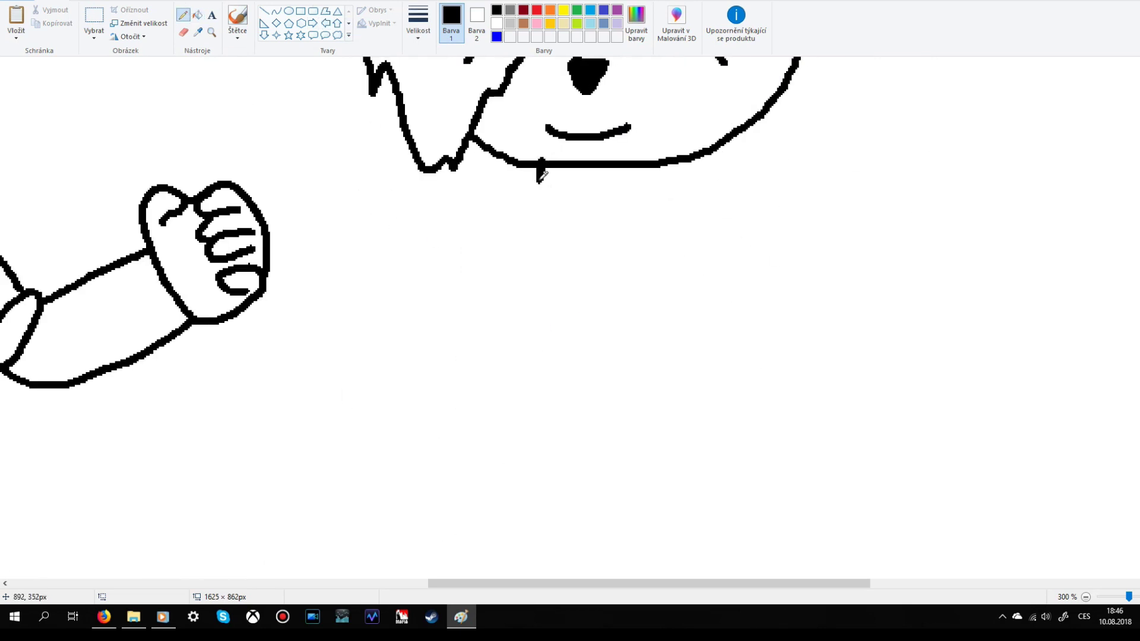
pyautogui.click(1105, 598)
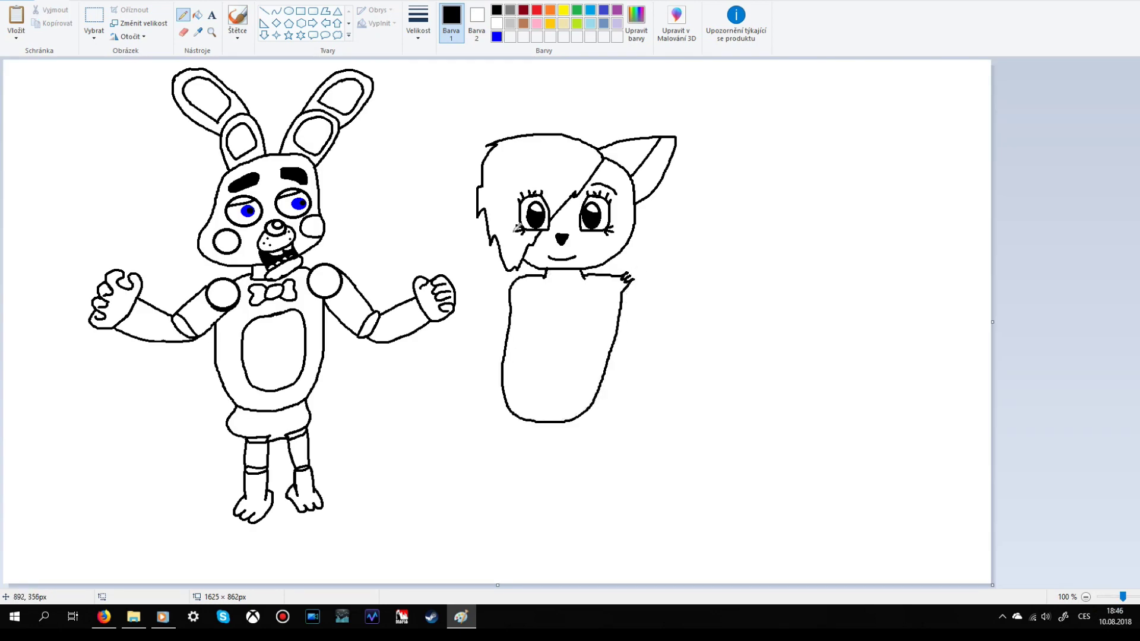
# Step: Draw the neck's curved base, round out the torso's left shoulder and erase the old line inside it
pyautogui.click(601, 326)
pyautogui.scroll(-3, 445, 143)
pyautogui.moveTo(441, 138)
pyautogui.mouseDown()
pyautogui.moveTo(514, 155)
pyautogui.moveTo(603, 146)
pyautogui.mouseUp()
pyautogui.moveTo(305, 170)
pyautogui.mouseDown()
pyautogui.moveTo(270, 277)
pyautogui.moveTo(295, 331)
pyautogui.mouseUp()
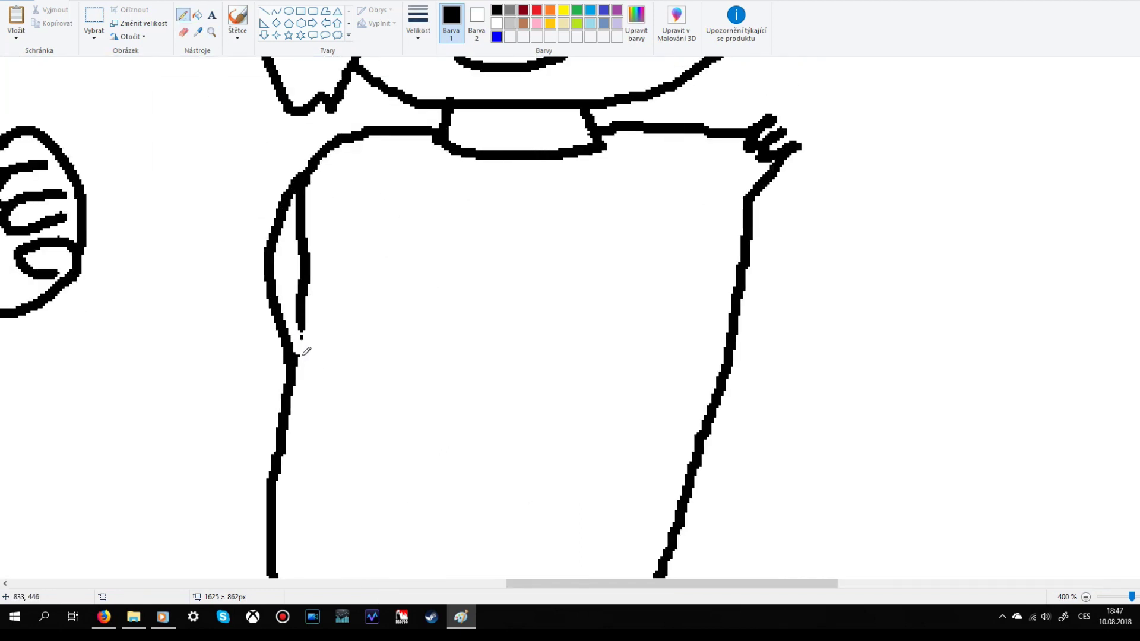
pyautogui.click(203, 13)
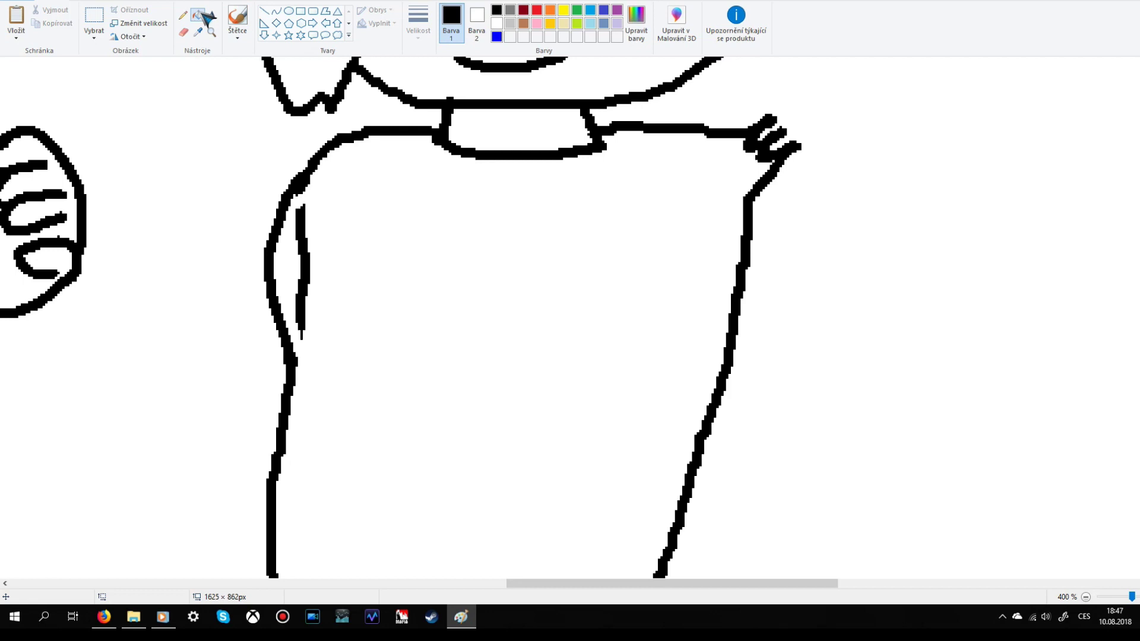
pyautogui.rightClick(308, 240)
# Step: Round out the torso's right shoulder and erase the old outline and scribble with white fills
pyautogui.click(182, 15)
pyautogui.moveTo(765, 180)
pyautogui.mouseDown()
pyautogui.moveTo(773, 209)
pyautogui.moveTo(756, 343)
pyautogui.moveTo(724, 383)
pyautogui.mouseUp()
pyautogui.click(198, 15)
pyautogui.moveTo(739, 131)
pyautogui.mouseDown()
pyautogui.moveTo(780, 177)
pyautogui.moveTo(726, 134)
pyautogui.mouseUp()
pyautogui.rightClick(777, 138)
pyautogui.click(182, 14)
pyautogui.click(197, 14)
pyautogui.rightClick(742, 276)
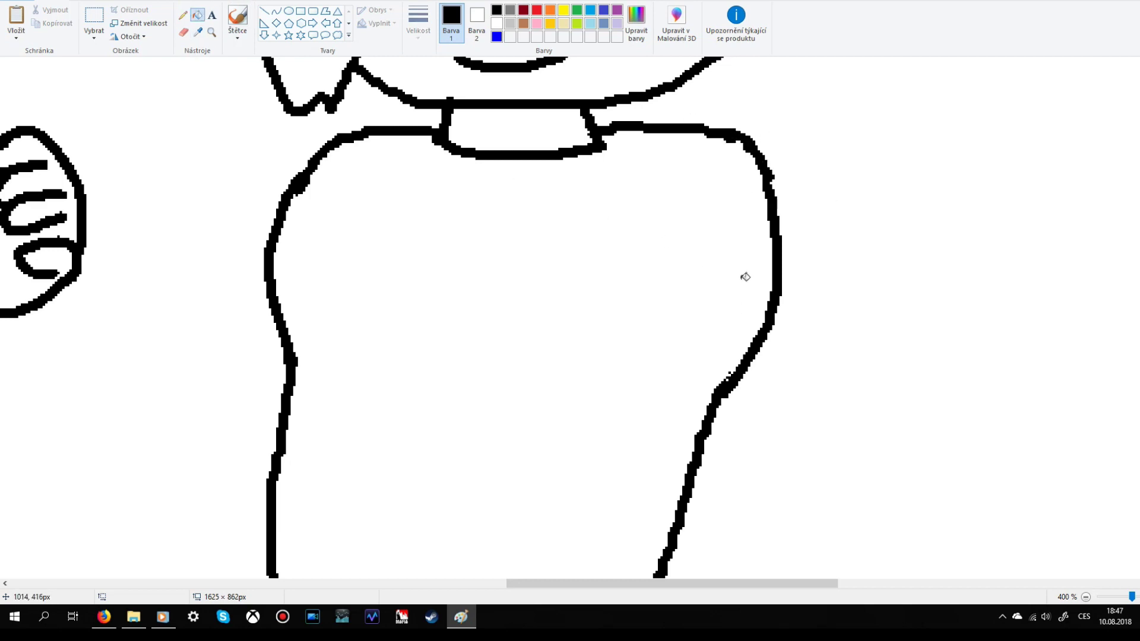
# Step: Draw a large heart on the chest with a jagged crack in its middle and a curved line across its right edge
pyautogui.click(184, 14)
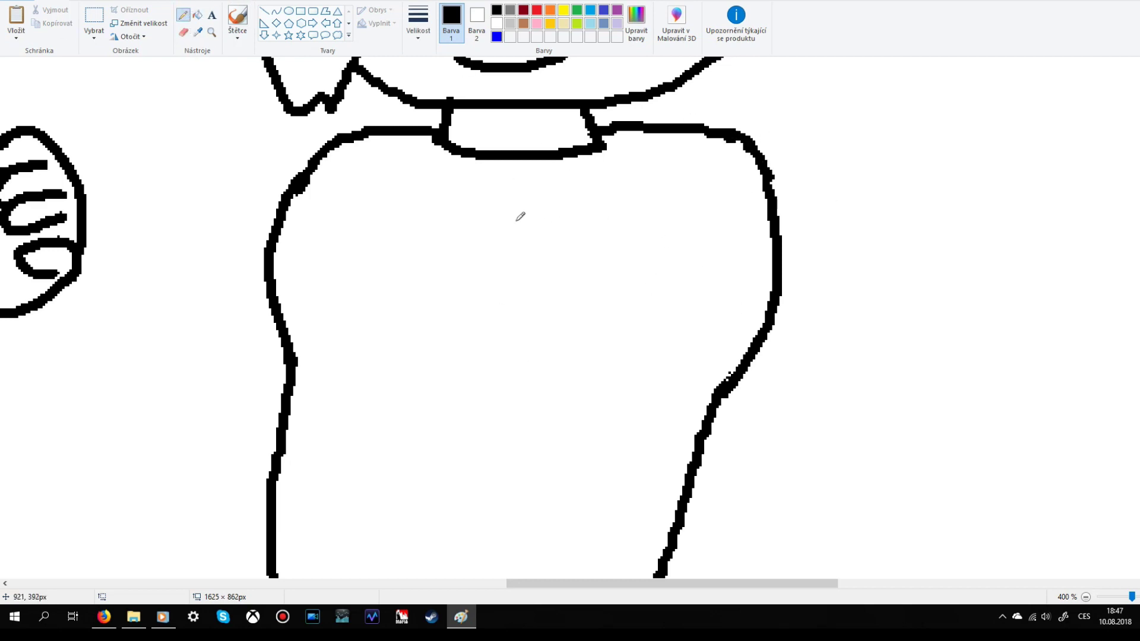
pyautogui.moveTo(500, 188)
pyautogui.mouseDown()
pyautogui.moveTo(363, 295)
pyautogui.moveTo(485, 477)
pyautogui.moveTo(603, 354)
pyautogui.moveTo(633, 203)
pyautogui.moveTo(544, 193)
pyautogui.moveTo(517, 213)
pyautogui.mouseUp()
pyautogui.moveTo(487, 268)
pyautogui.mouseDown()
pyautogui.moveTo(492, 299)
pyautogui.moveTo(476, 336)
pyautogui.moveTo(483, 383)
pyautogui.mouseUp()
pyautogui.moveTo(646, 331)
pyautogui.mouseDown()
pyautogui.moveTo(557, 374)
pyautogui.moveTo(520, 340)
pyautogui.mouseUp()
pyautogui.hotkey('ctrl', 'z')
pyautogui.moveTo(646, 331)
pyautogui.mouseDown()
pyautogui.moveTo(605, 362)
pyautogui.moveTo(531, 339)
pyautogui.mouseUp()
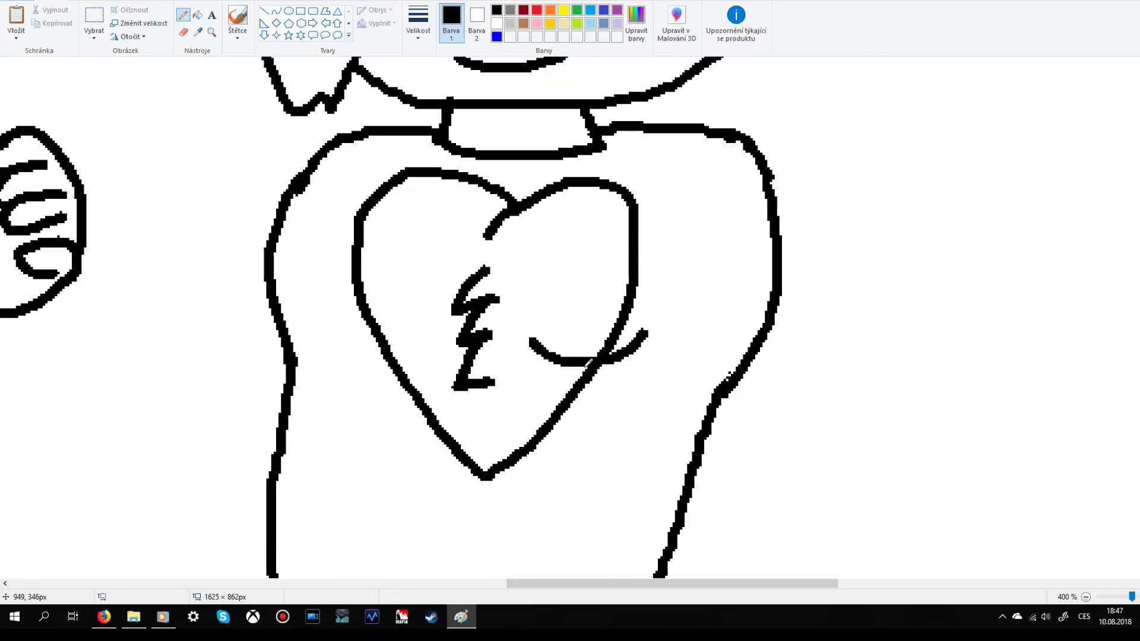
pyautogui.scroll(-6, 616, 300)
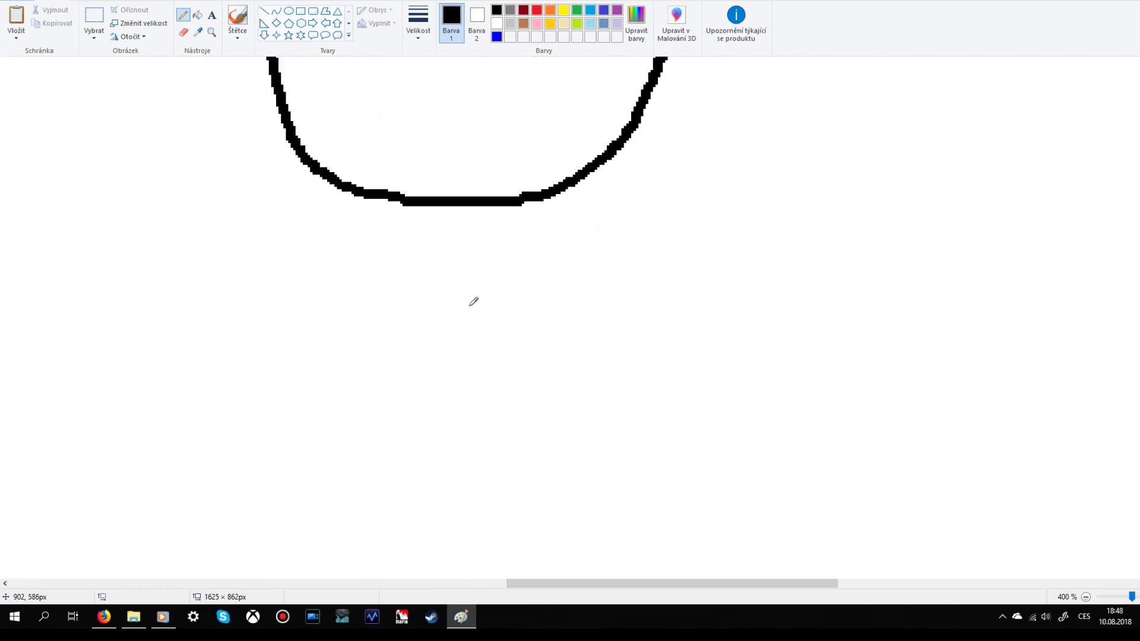
pyautogui.moveTo(1132, 597); pyautogui.dragTo(1114, 597)
pyautogui.click(212, 32)
pyautogui.click(296, 219)
pyautogui.click(182, 15)
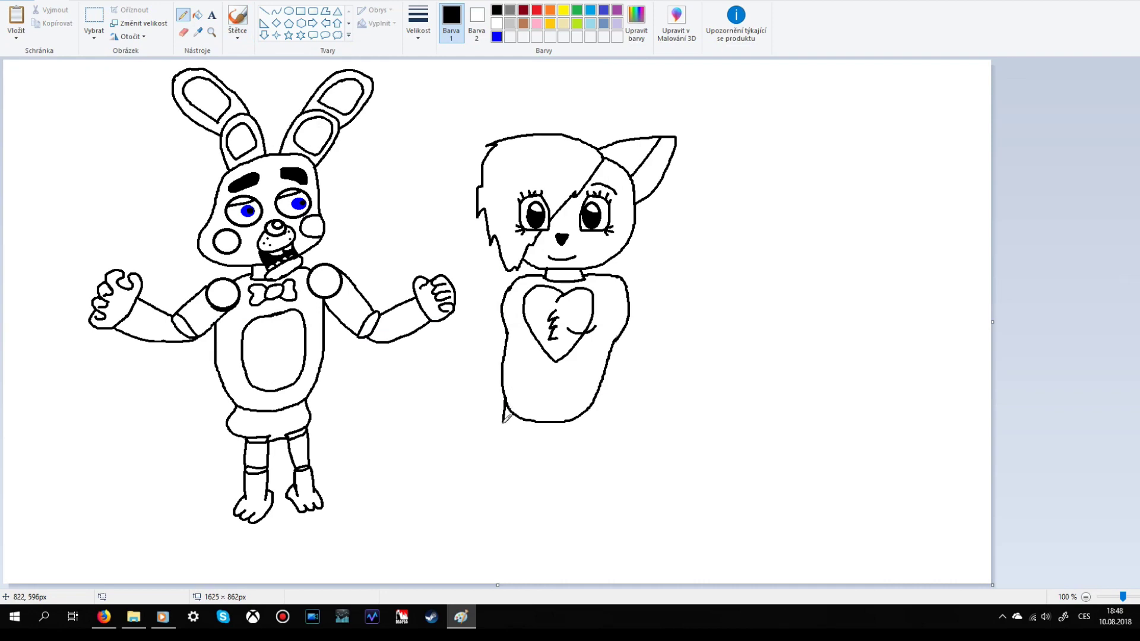
pyautogui.hotkey('ctrl', 'z')
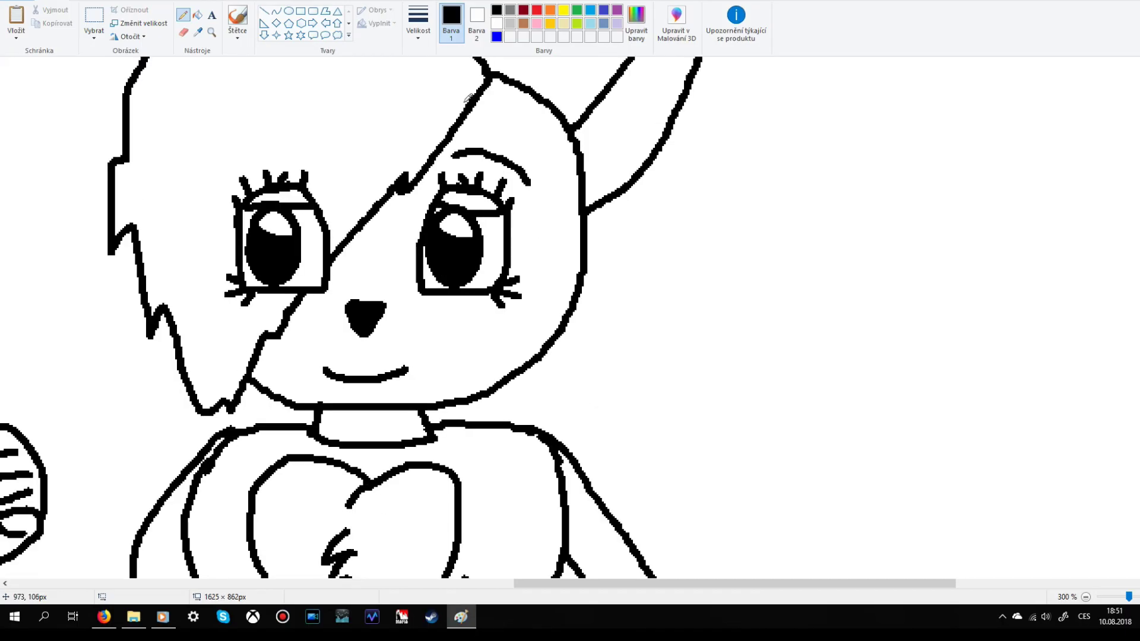
# Step: Draw a curved eyebrow above the mirrored eye on the hair
pyautogui.scroll(2, 348, 153)
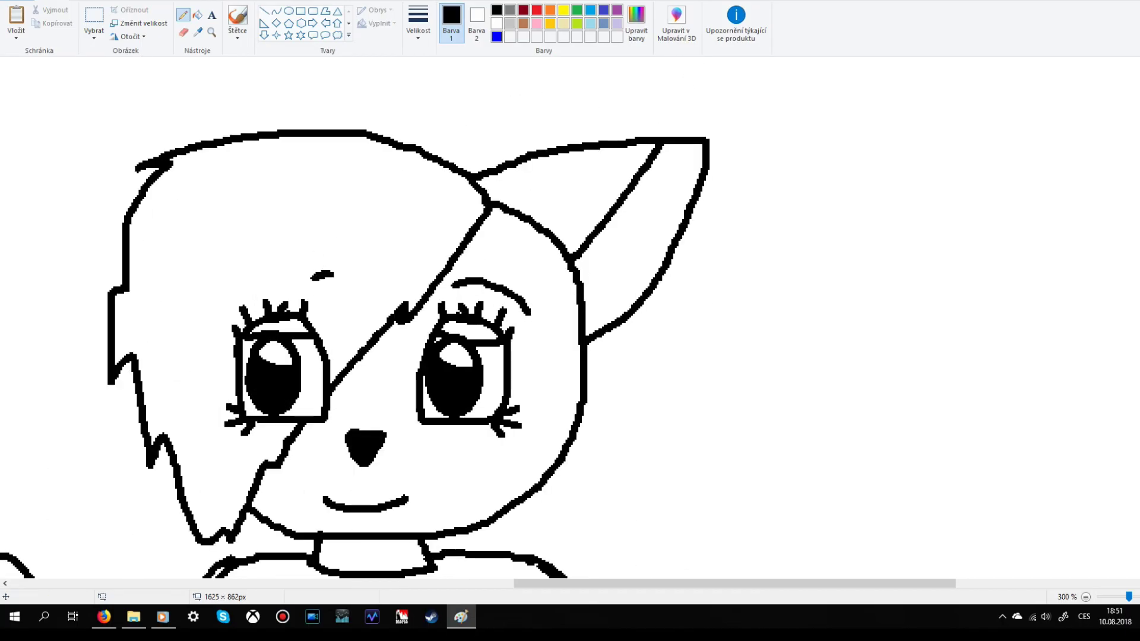
pyautogui.moveTo(313, 267); pyautogui.dragTo(233, 279)
# Step: Fill the rabbit's head and the outer parts of both ears with blue
pyautogui.scroll(-2, 1108, 603)
pyautogui.click(198, 14)
pyautogui.click(497, 37)
pyautogui.click(269, 166)
pyautogui.click(242, 117)
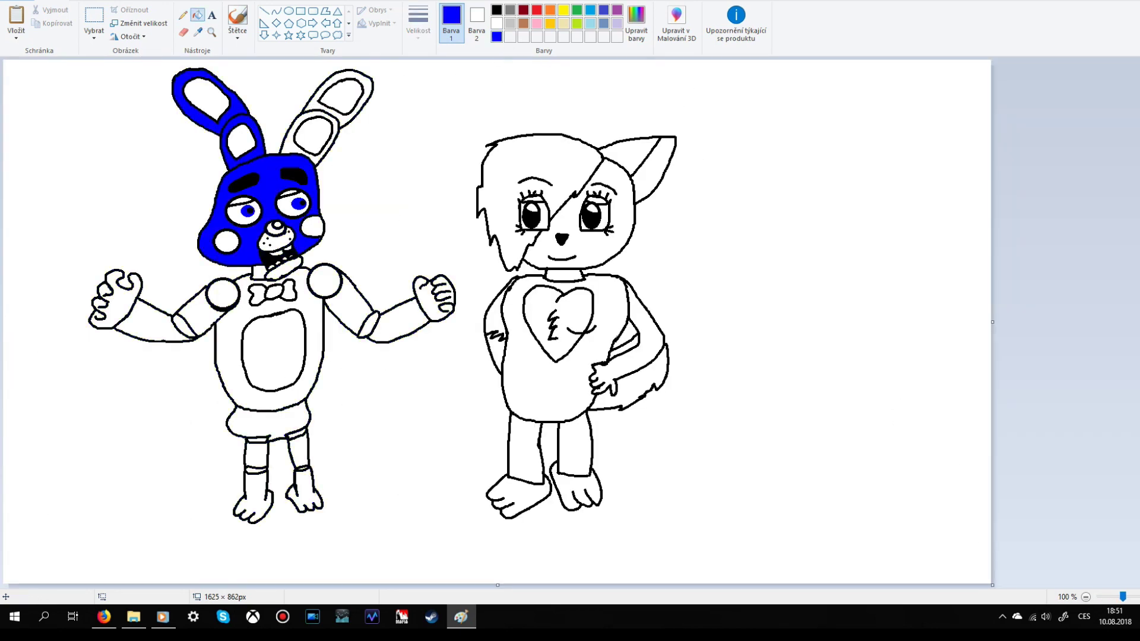
pyautogui.click(294, 144)
# Step: Fill the rabbit's shoulders, arms, hands and torso with blue, leaving the belly patch white
pyautogui.click(325, 280)
pyautogui.click(347, 306)
pyautogui.click(395, 320)
pyautogui.click(434, 297)
pyautogui.click(228, 368)
pyautogui.click(222, 291)
pyautogui.click(193, 316)
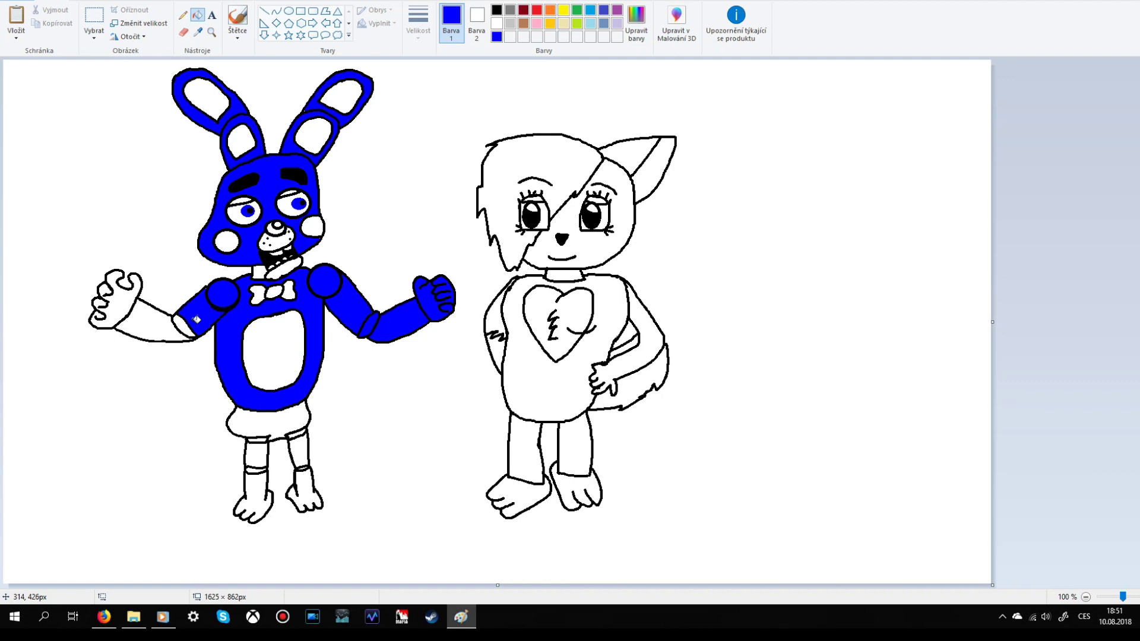
pyautogui.click(149, 323)
pyautogui.click(116, 300)
# Step: Fill the rabbit's hips, legs, knee joints and feet with blue
pyautogui.click(274, 423)
pyautogui.click(255, 445)
pyautogui.click(256, 470)
pyautogui.click(260, 489)
pyautogui.click(303, 480)
pyautogui.click(298, 451)
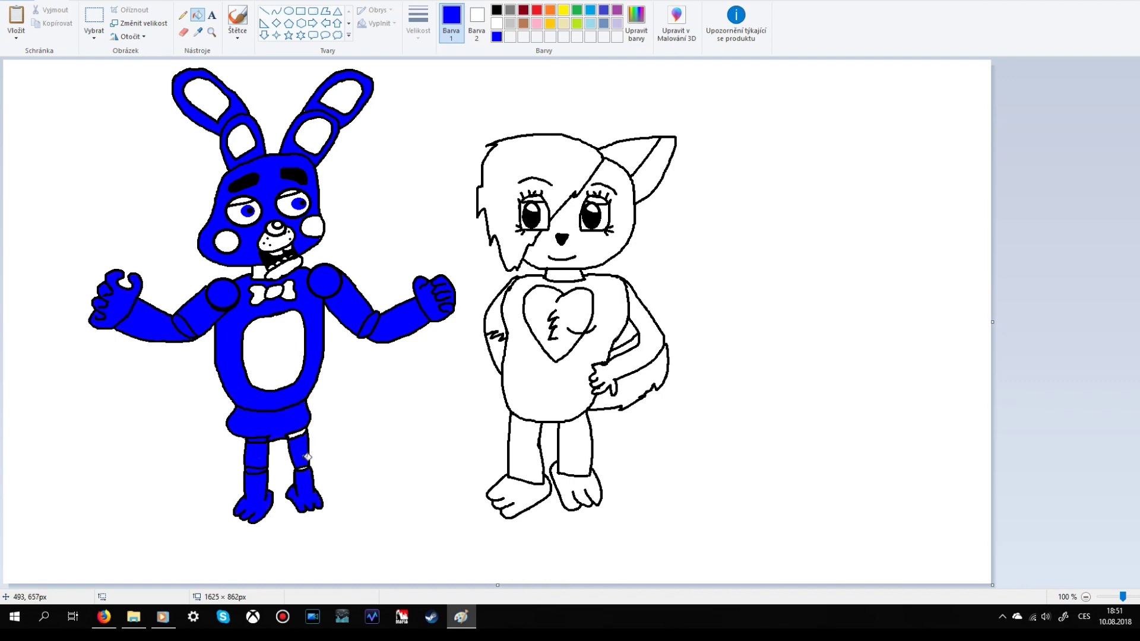
pyautogui.click(212, 32)
pyautogui.click(317, 423)
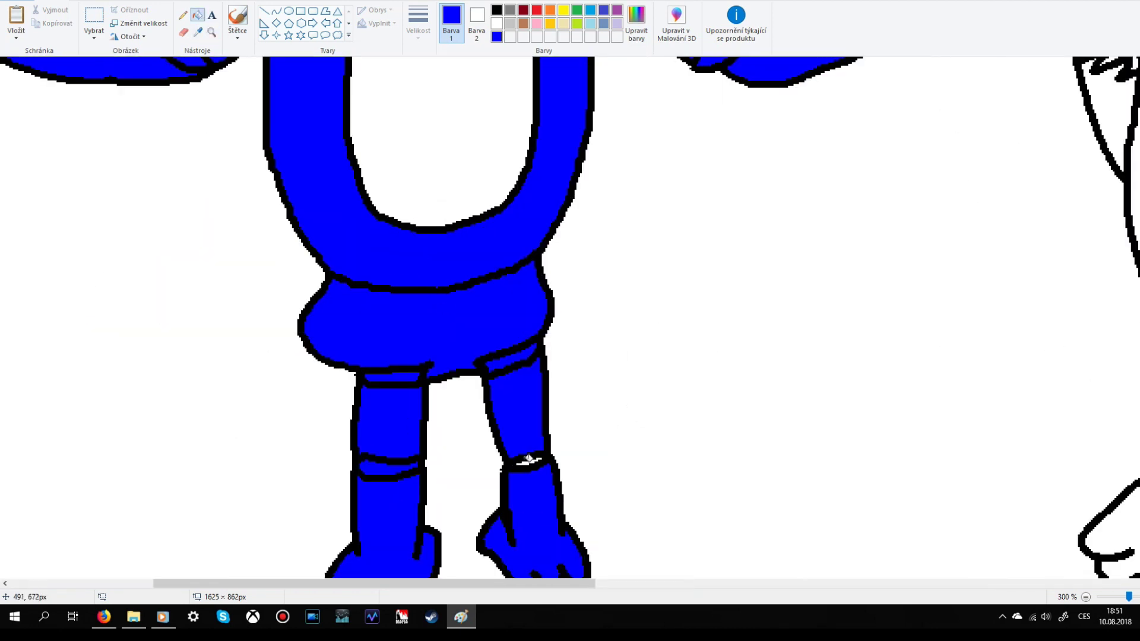
pyautogui.click(528, 459)
# Step: Fill the rabbit's two cheeks and all three parts of its bow tie with red
pyautogui.scroll(10, 529, 415)
pyautogui.scroll(5, 534, 178)
pyautogui.click(537, 10)
pyautogui.scroll(-5, 534, 178)
pyautogui.click(558, 253)
pyautogui.click(303, 297)
pyautogui.click(421, 452)
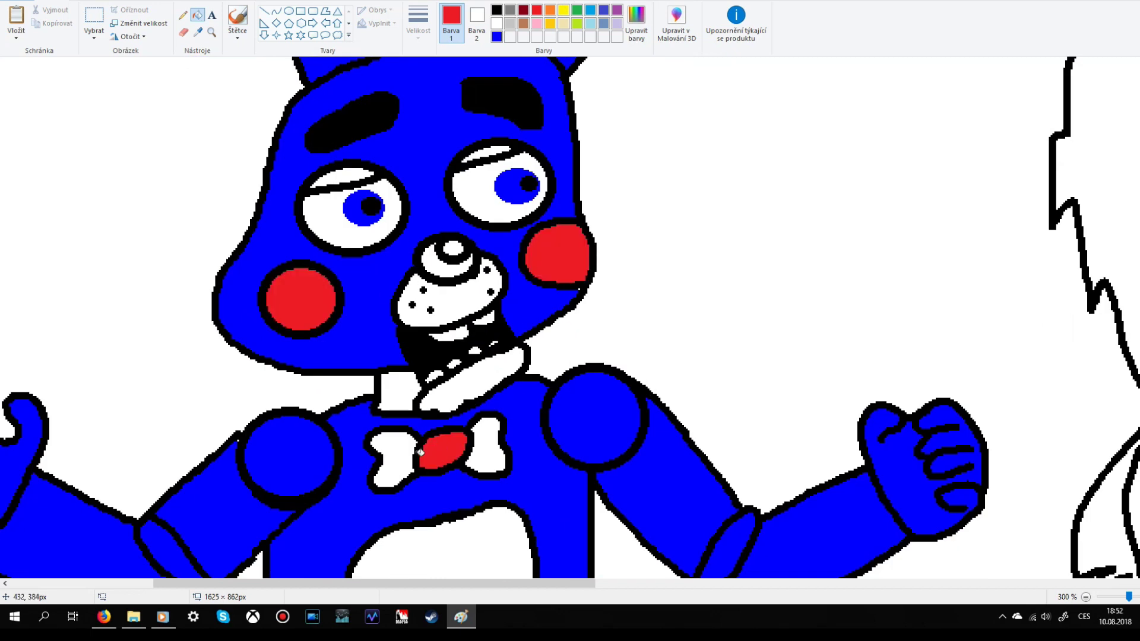
pyautogui.click(393, 456)
pyautogui.click(484, 438)
# Step: Fill the rabbit's nose with black around its white highlight
pyautogui.click(496, 9)
pyautogui.click(442, 256)
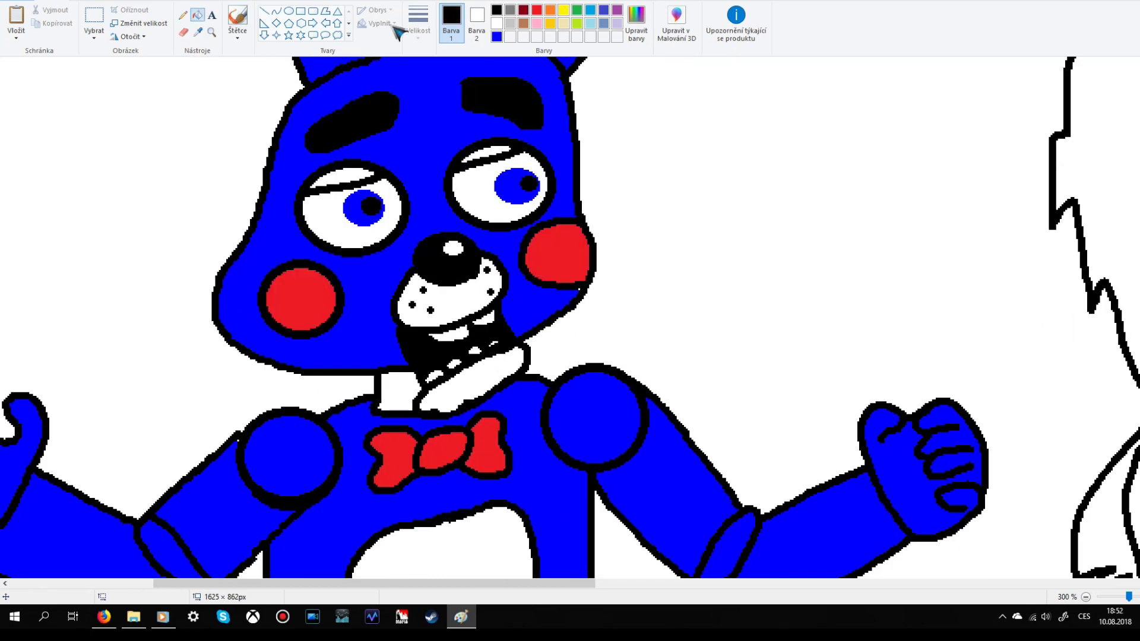
# Step: Fill the rabbit's eyelids with blue and all four inner ear parts with red
pyautogui.click(497, 37)
pyautogui.click(344, 175)
pyautogui.scroll(5, 522, 331)
pyautogui.click(536, 10)
pyautogui.click(240, 180)
pyautogui.click(343, 305)
pyautogui.click(560, 289)
pyautogui.click(625, 171)
# Step: Fill the fox character's tail with purple and shade its outer edge with lavender
pyautogui.scroll(-14, 626, 179)
pyautogui.hscroll(10, 822, 520)
pyautogui.scroll(5, 822, 519)
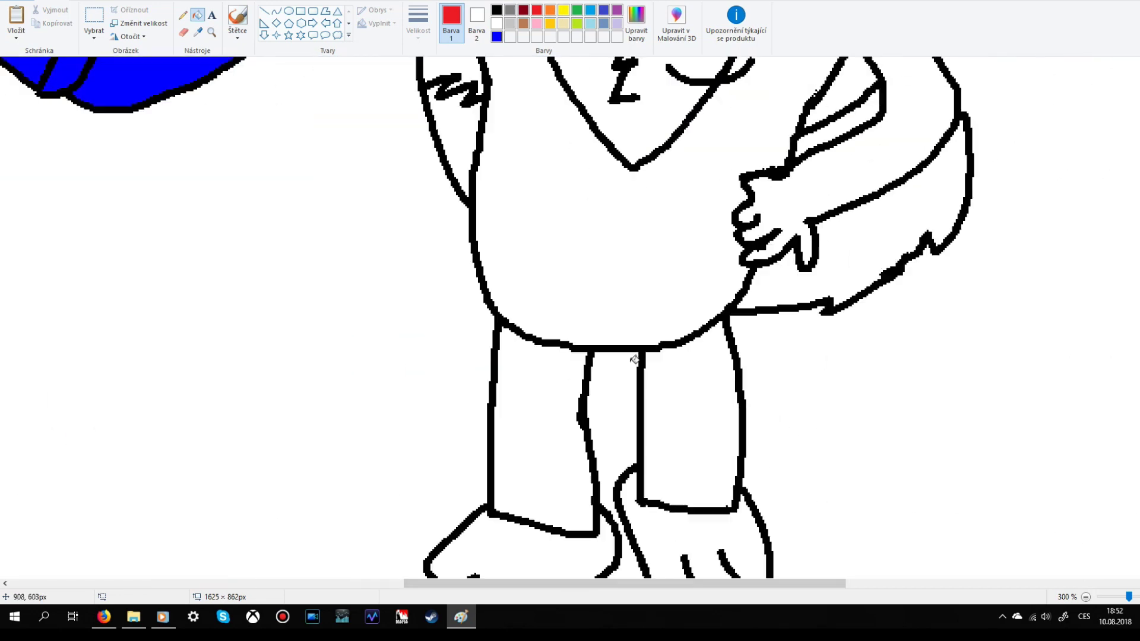
pyautogui.click(617, 10)
pyautogui.click(904, 325)
pyautogui.click(183, 14)
pyautogui.click(617, 23)
pyautogui.moveTo(944, 283)
pyautogui.mouseDown()
pyautogui.moveTo(859, 382)
pyautogui.moveTo(749, 419)
pyautogui.mouseUp()
pyautogui.click(198, 14)
# Step: Mix a custom dark green and fill the fox character's front hair fringe with it
pyautogui.scroll(9, 980, 297)
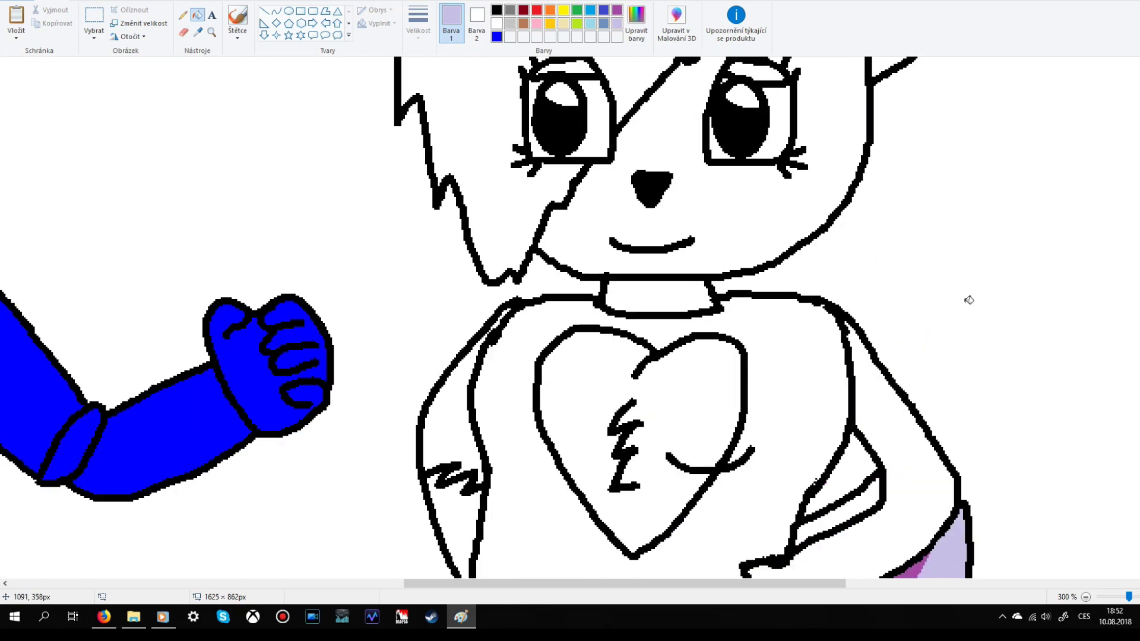
pyautogui.click(577, 10)
pyautogui.click(604, 218)
pyautogui.scroll(-3, 604, 217)
pyautogui.click(636, 24)
pyautogui.click(711, 294)
pyautogui.click(471, 374)
pyautogui.click(532, 103)
pyautogui.scroll(3, 532, 102)
# Step: Draw a long black-outlined lock of hair down the side of the fox character's face to the shoulder, below the ear
pyautogui.click(182, 15)
pyautogui.scroll(-3, 668, 251)
pyautogui.click(496, 10)
pyautogui.moveTo(611, 585); pyautogui.dragTo(631, 584)
pyautogui.scroll(3, 713, 202)
pyautogui.moveTo(715, 210)
pyautogui.mouseDown()
pyautogui.moveTo(750, 391)
pyautogui.moveTo(758, 545)
pyautogui.moveTo(846, 446)
pyautogui.moveTo(848, 273)
pyautogui.mouseUp()
pyautogui.scroll(-3, 759, 496)
pyautogui.scroll(3, 884, 400)
pyautogui.moveTo(848, 406); pyautogui.dragTo(808, 273)
pyautogui.scroll(-3, 824, 235)
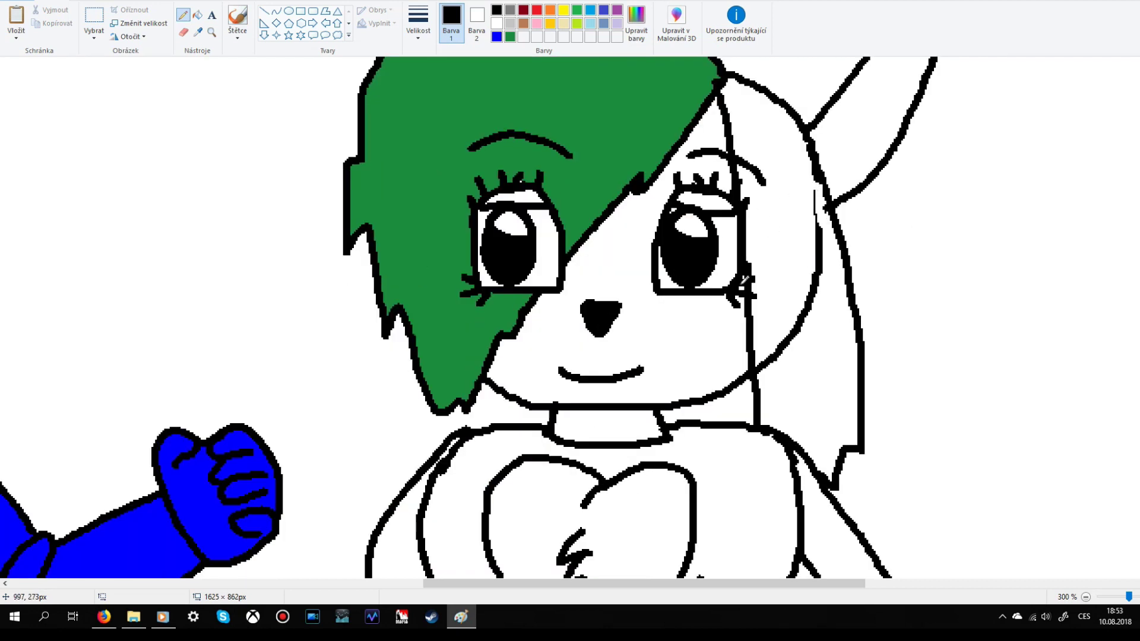
# Step: Fill the fox character's side lock of hair with the standard green
pyautogui.click(198, 15)
pyautogui.scroll(3, 772, 267)
pyautogui.scroll(-3, 772, 267)
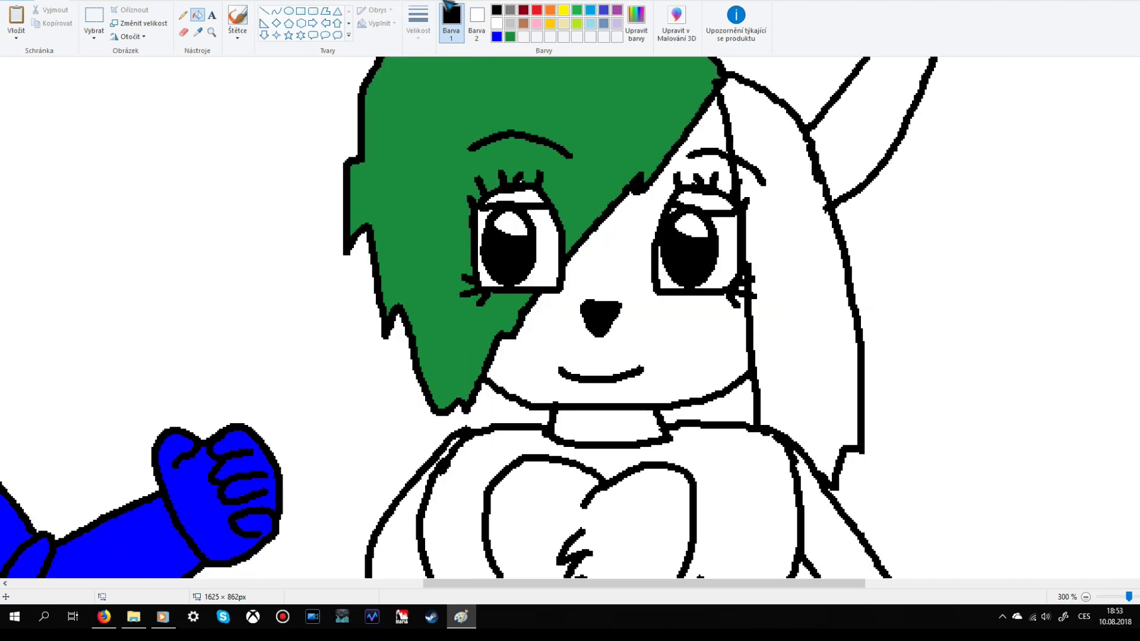
pyautogui.click(577, 10)
pyautogui.click(777, 216)
# Step: Fill the fox character's inner ear with purple and shade its outer edge with lavender
pyautogui.scroll(3, 761, 230)
pyautogui.click(617, 9)
pyautogui.click(874, 191)
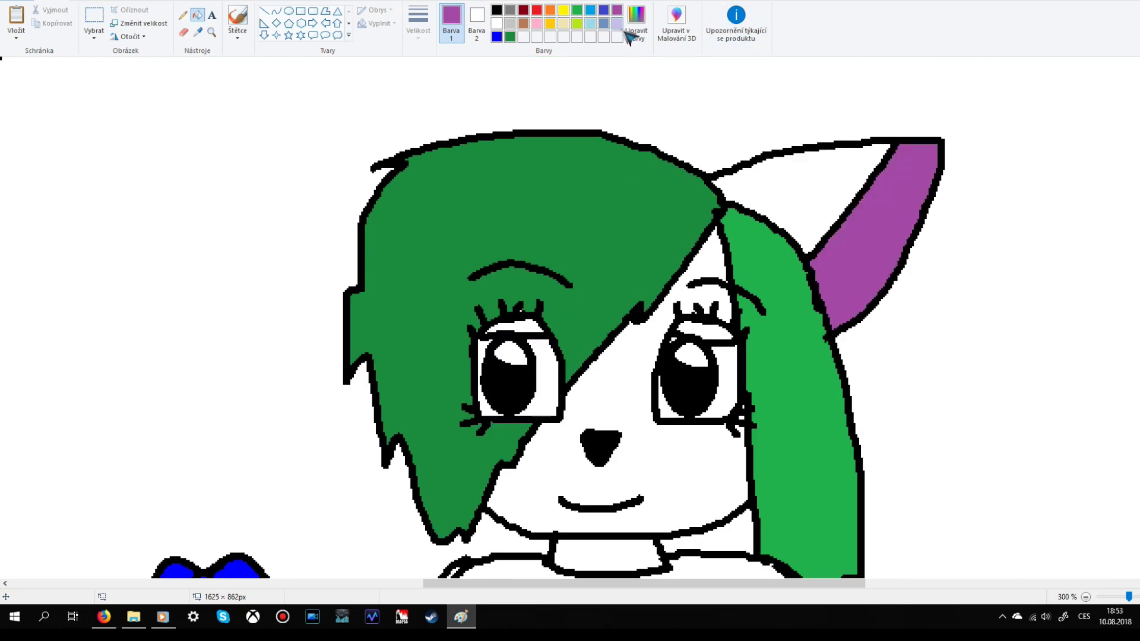
pyautogui.click(617, 23)
pyautogui.click(183, 15)
pyautogui.moveTo(927, 142)
pyautogui.mouseDown()
pyautogui.moveTo(888, 244)
pyautogui.moveTo(828, 314)
pyautogui.mouseUp()
pyautogui.click(197, 15)
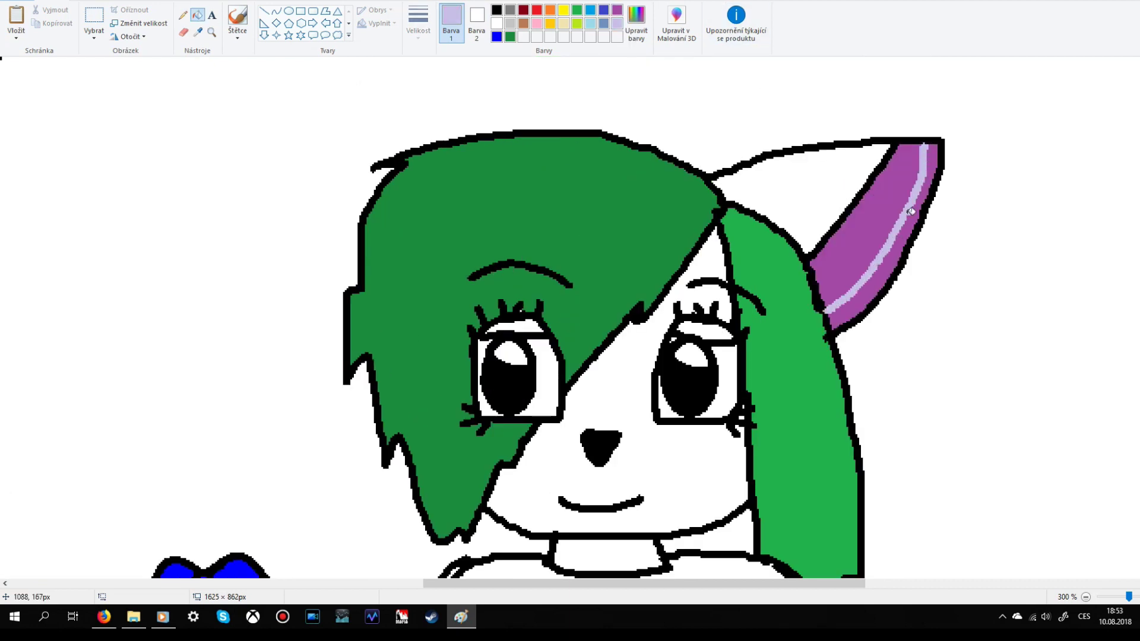
pyautogui.click(890, 196)
# Step: Fill the heart on the fox character's chest with purple
pyautogui.scroll(-6, 787, 309)
pyautogui.click(617, 10)
pyautogui.click(646, 395)
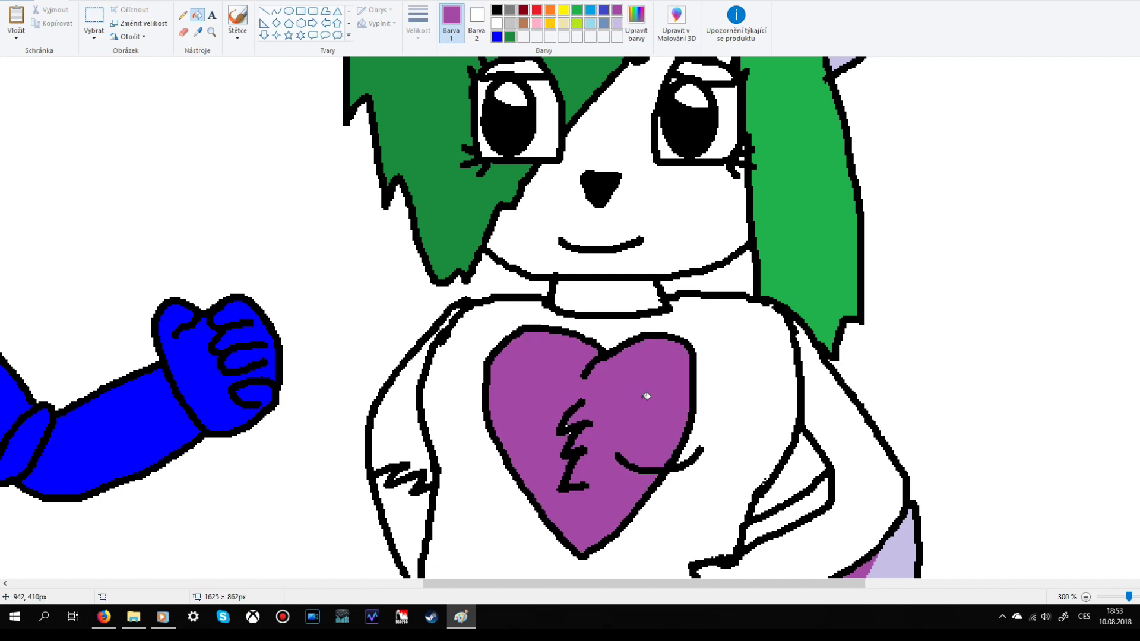
# Step: Try shading part of the chest heart with lavender and undo the shading
pyautogui.scroll(-3, 646, 394)
pyautogui.click(183, 15)
pyautogui.click(617, 23)
pyautogui.moveTo(619, 240); pyautogui.dragTo(627, 288)
pyautogui.click(197, 15)
pyautogui.click(631, 261)
pyautogui.click(183, 15)
pyautogui.hotkey('ctrl', 'z')
pyautogui.hotkey('ctrl', 'z')
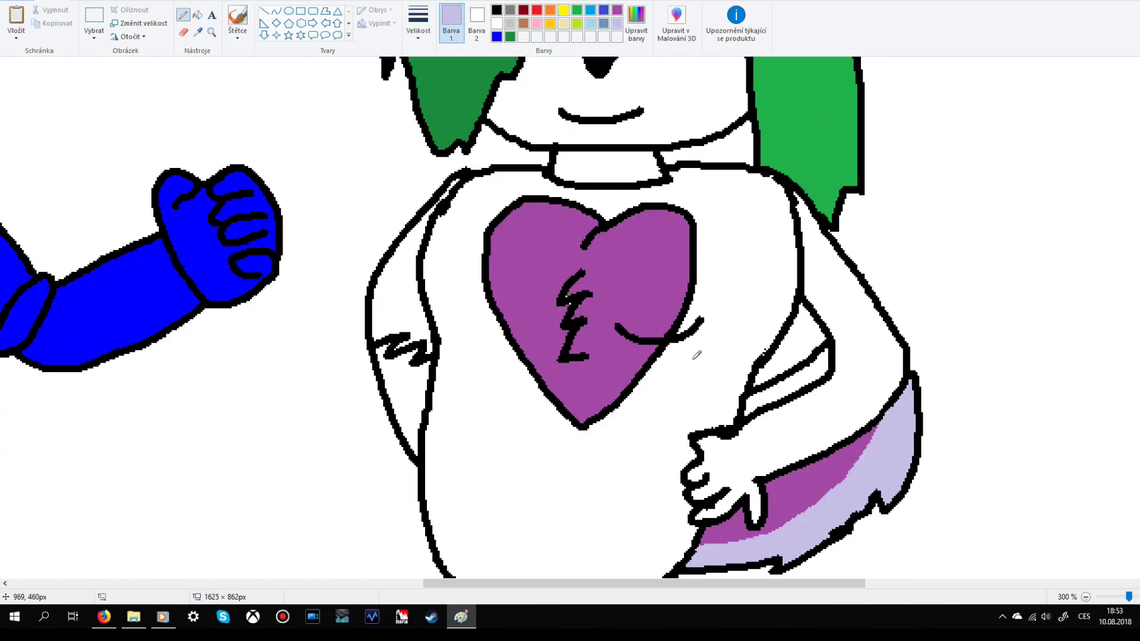
# Step: Fill the fox character's neck with light grey
pyautogui.scroll(-10, 696, 355)
pyautogui.scroll(16, 696, 355)
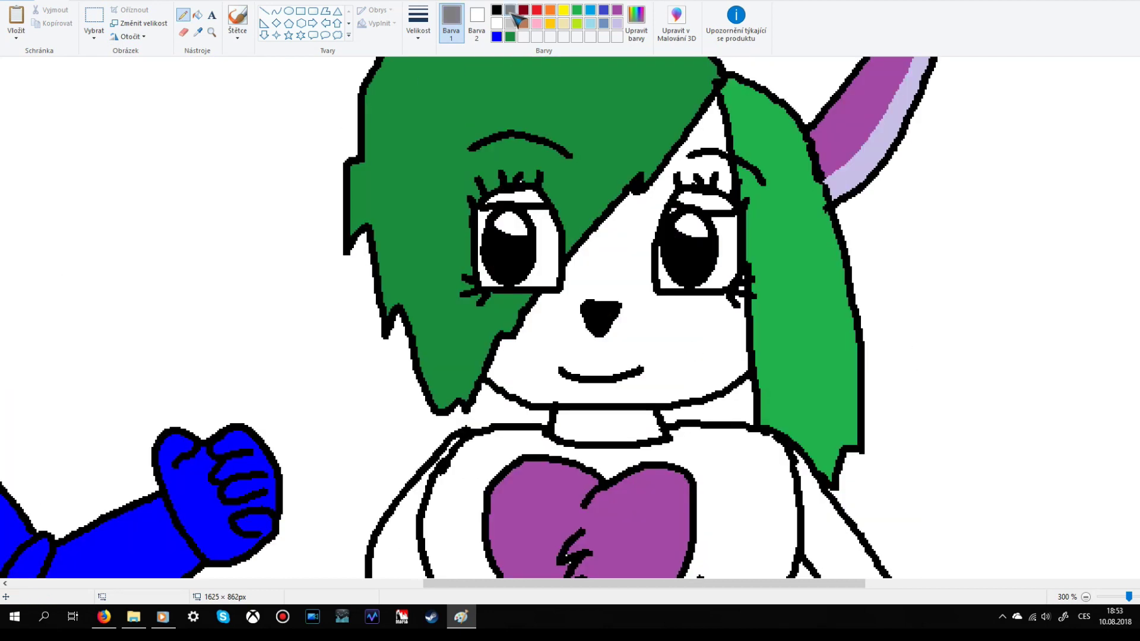
pyautogui.click(511, 22)
pyautogui.click(197, 15)
pyautogui.click(607, 425)
# Step: Draw a black horizon line at head height across the canvas, in straight segments on both sides of and between the characters
pyautogui.click(1116, 596)
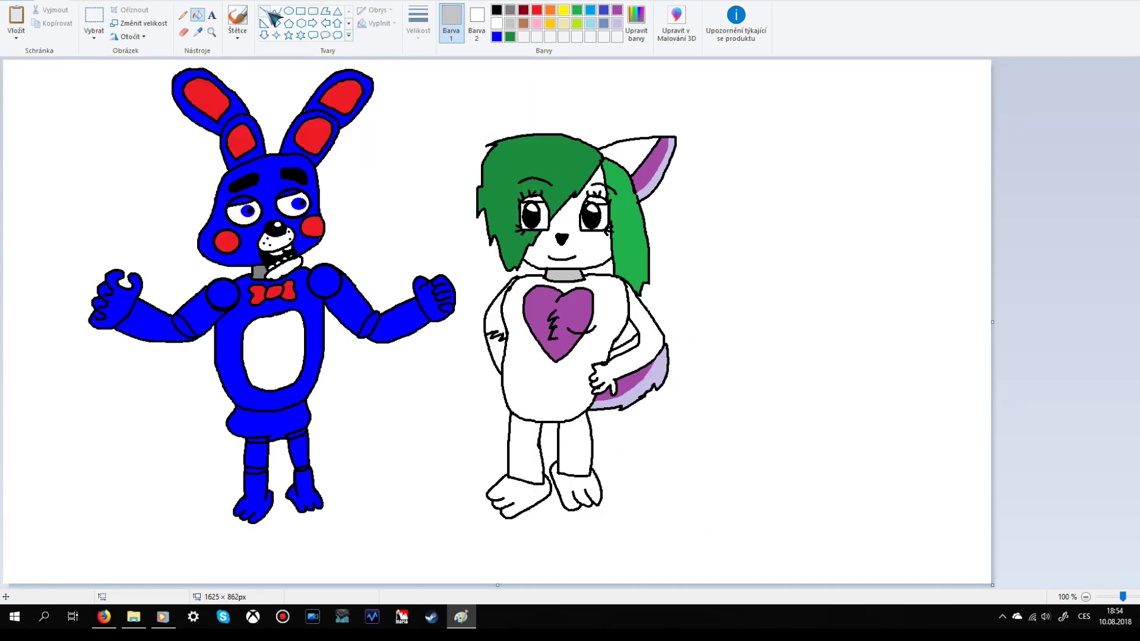
pyautogui.click(264, 11)
pyautogui.click(496, 10)
pyautogui.moveTo(642, 198); pyautogui.dragTo(1062, 198)
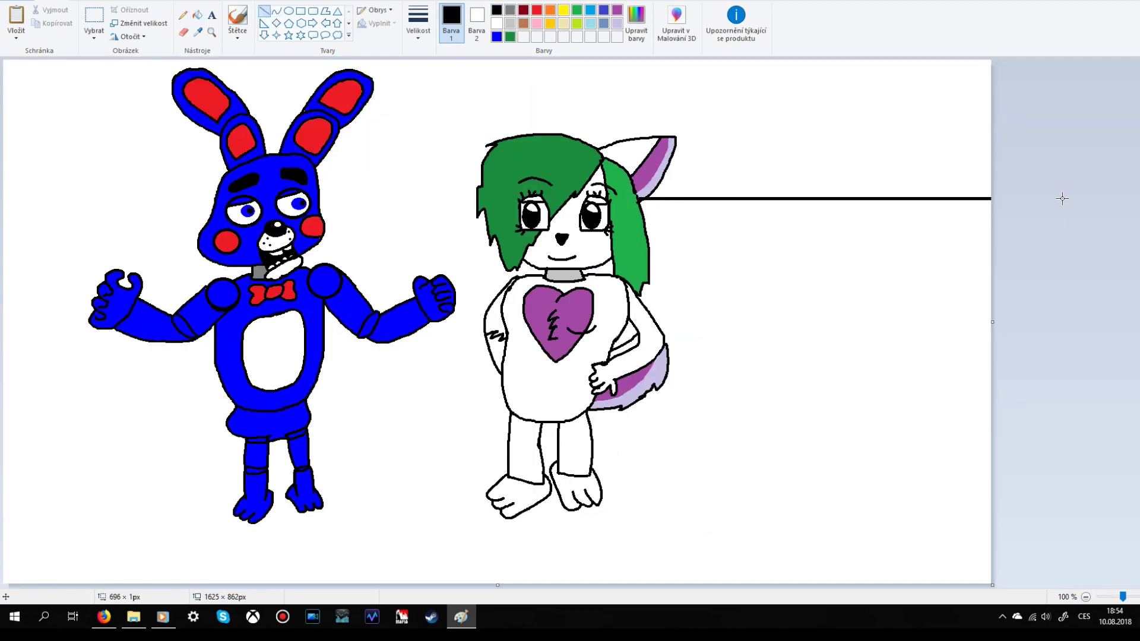
pyautogui.moveTo(466, 196); pyautogui.dragTo(319, 193)
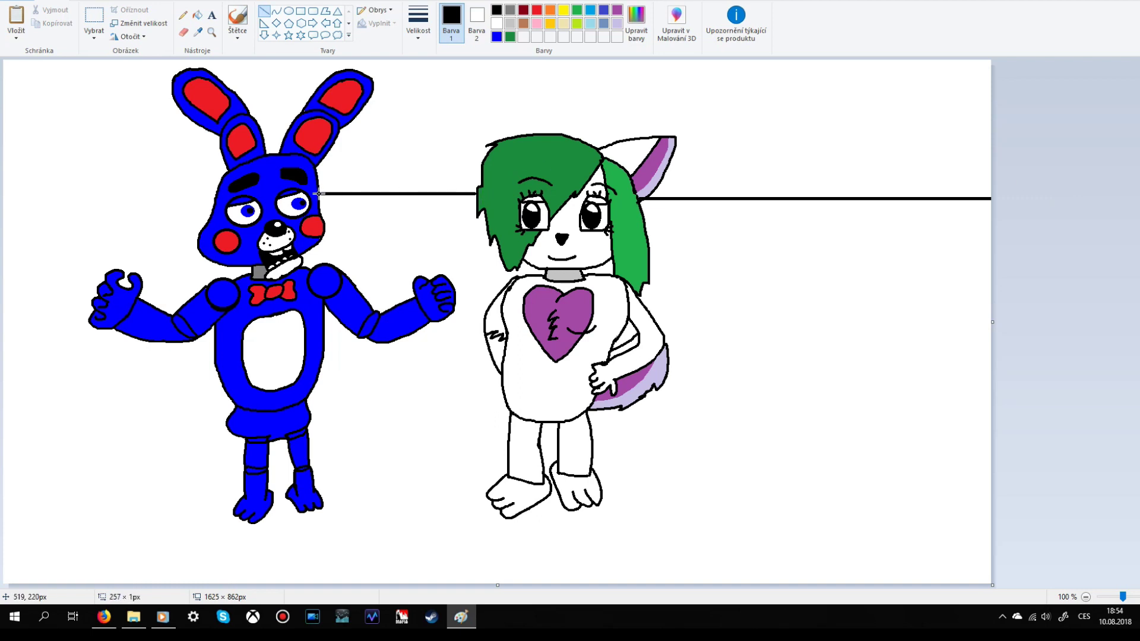
pyautogui.click(183, 15)
pyautogui.click(265, 10)
pyautogui.moveTo(217, 191); pyautogui.dragTo(1, 190)
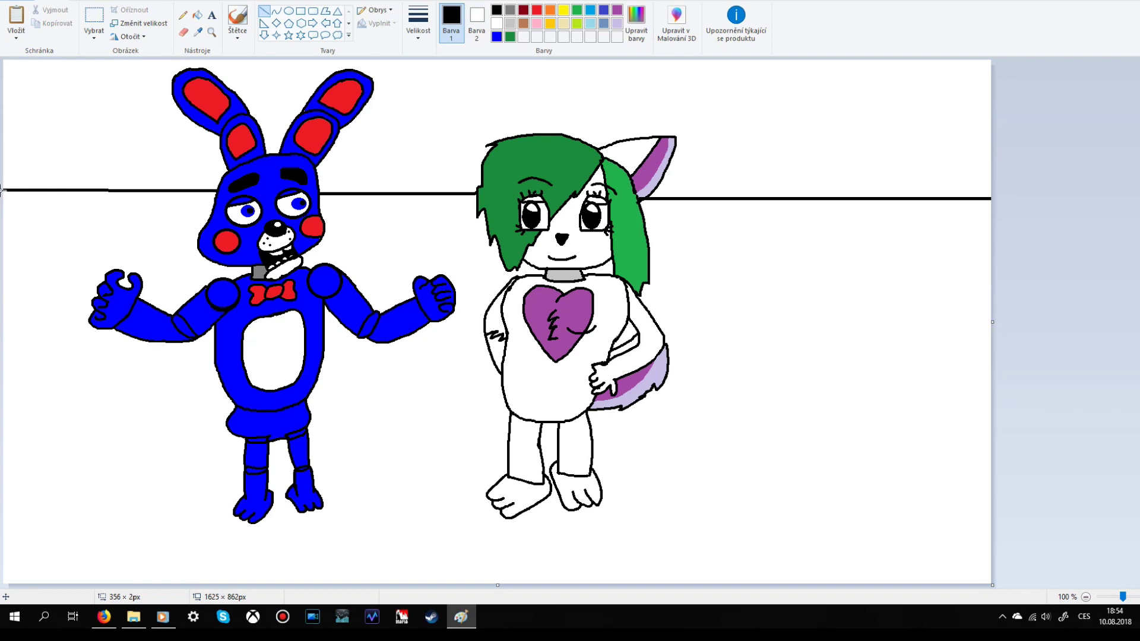
# Step: Fill the ground below the horizon line with gold
pyautogui.click(197, 15)
pyautogui.click(550, 23)
pyautogui.click(395, 233)
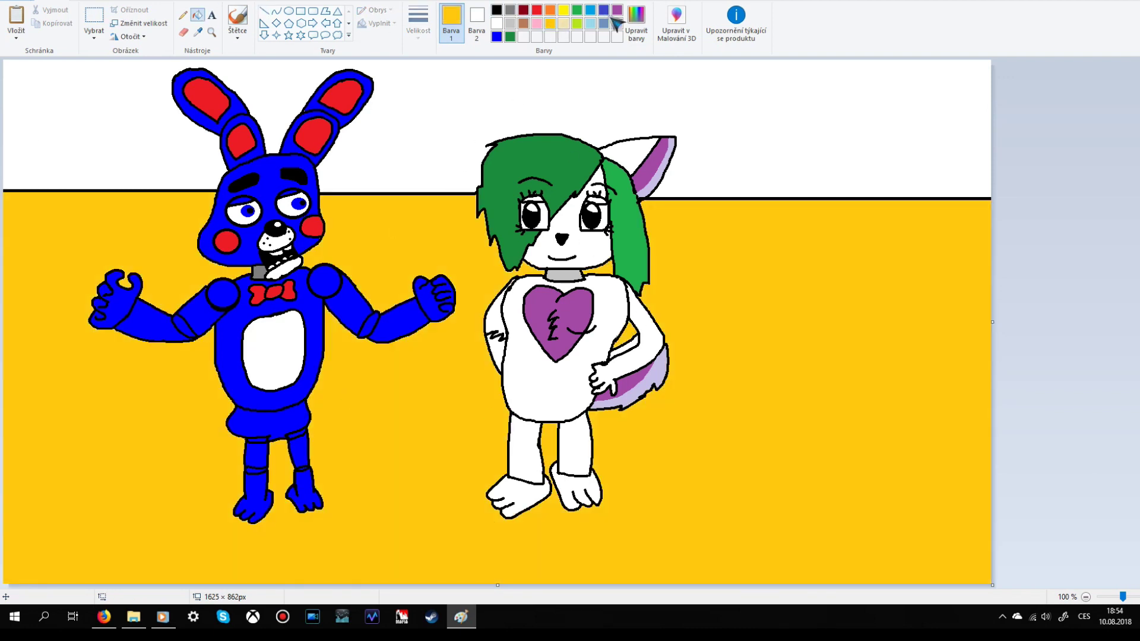
# Step: Fill the tail patch inside the fox character's bent arm with purple and the sky with orange
pyautogui.click(617, 11)
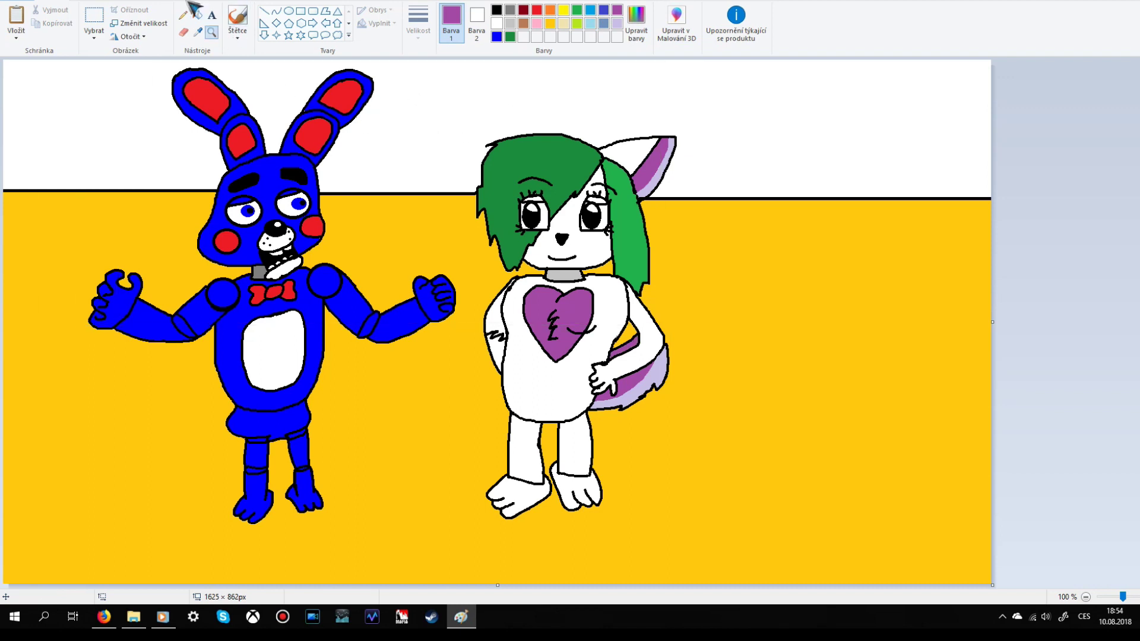
pyautogui.click(550, 10)
pyautogui.click(461, 98)
# Step: Draw a black-outlined triangle of about 352 × 290 px as a pyramid on the horizon beside the rabbit, partly beyond the canvas edge
pyautogui.click(211, 32)
pyautogui.click(238, 71)
pyautogui.click(337, 10)
pyautogui.click(496, 9)
pyautogui.moveTo(257, 321)
pyautogui.mouseDown()
pyautogui.moveTo(2, 59)
pyautogui.moveTo(15, 86)
pyautogui.mouseUp()
pyautogui.moveTo(213, 246); pyautogui.dragTo(85, 250)
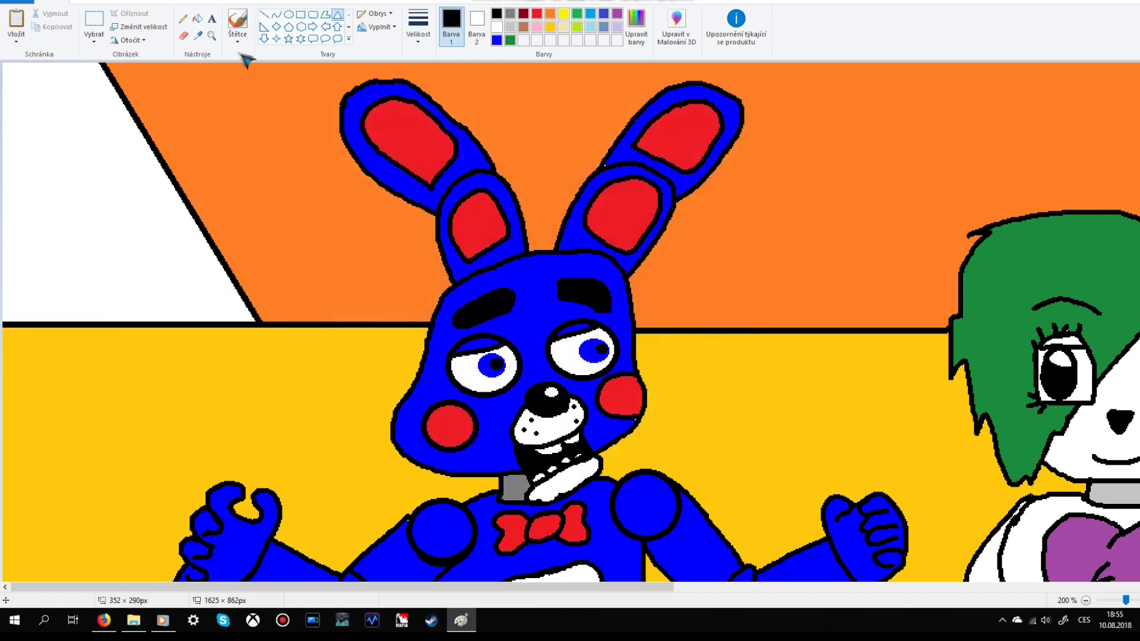
# Step: Mix a custom dark olive yellow and fill the pyramid beside the rabbit with it
pyautogui.click(198, 15)
pyautogui.click(565, 12)
pyautogui.click(89, 156)
pyautogui.click(644, 33)
pyautogui.moveTo(711, 268); pyautogui.dragTo(715, 289)
pyautogui.click(480, 377)
pyautogui.click(51, 175)
# Step: Draw a second black-outlined pyramid of about 355 × 286 px on the horizon beyond the fox character and fill it with olive
pyautogui.moveTo(647, 587); pyautogui.dragTo(1138, 549)
pyautogui.click(337, 15)
pyautogui.click(496, 13)
pyautogui.moveTo(568, 339); pyautogui.dragTo(1000, 60)
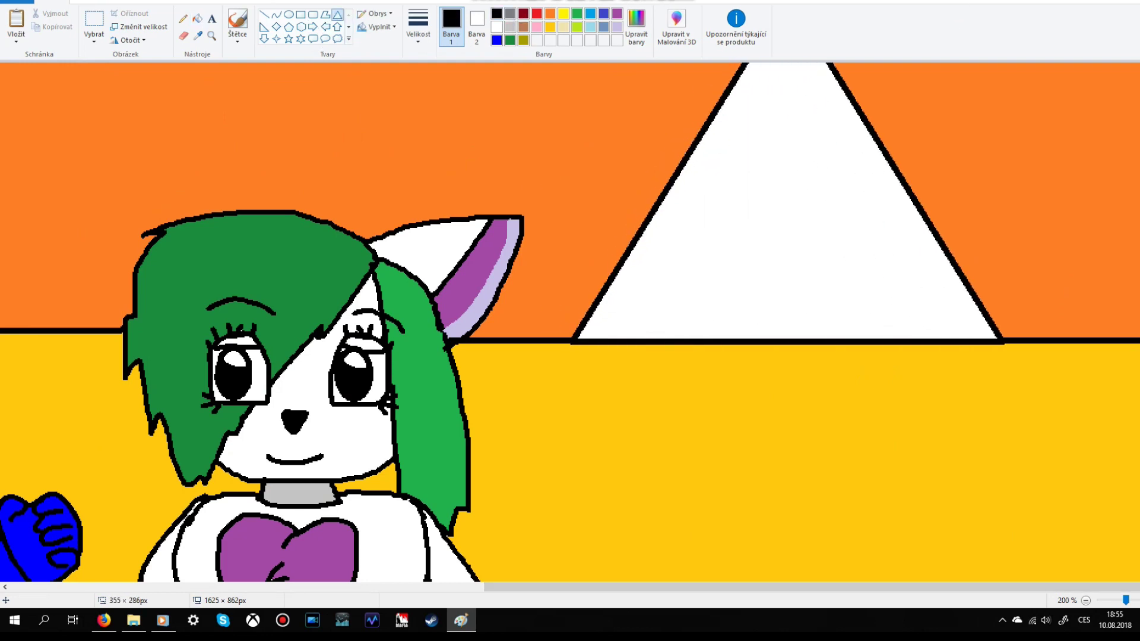
pyautogui.click(197, 18)
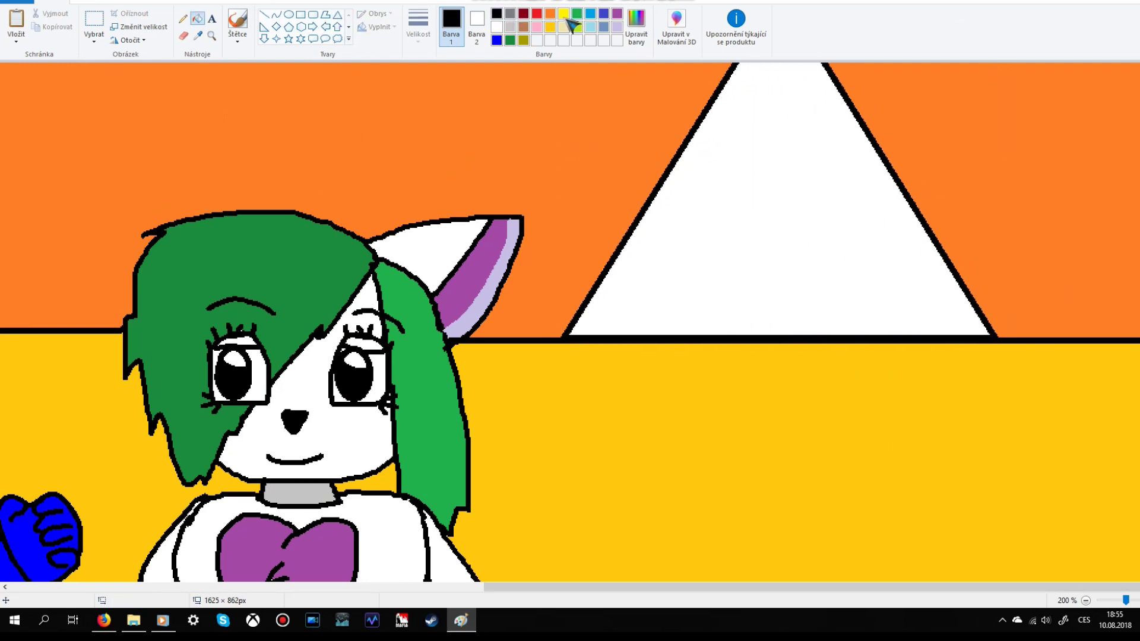
pyautogui.click(523, 40)
pyautogui.click(659, 240)
# Step: Draw a third black-outlined pyramid cut off by the canvas edge beyond the second one and fill it with olive
pyautogui.click(337, 16)
pyautogui.click(497, 13)
pyautogui.moveTo(1139, 358)
pyautogui.mouseDown()
pyautogui.moveTo(1082, 294)
pyautogui.moveTo(1048, 98)
pyautogui.mouseUp()
pyautogui.moveTo(1136, 103)
pyautogui.mouseDown()
pyautogui.moveTo(671, 295)
pyautogui.moveTo(1081, 227)
pyautogui.mouseUp()
pyautogui.moveTo(633, 485); pyautogui.dragTo(1137, 278)
pyautogui.press('Escape')
pyautogui.click(197, 18)
pyautogui.click(523, 40)
pyautogui.click(1116, 309)
pyautogui.click(1109, 601)
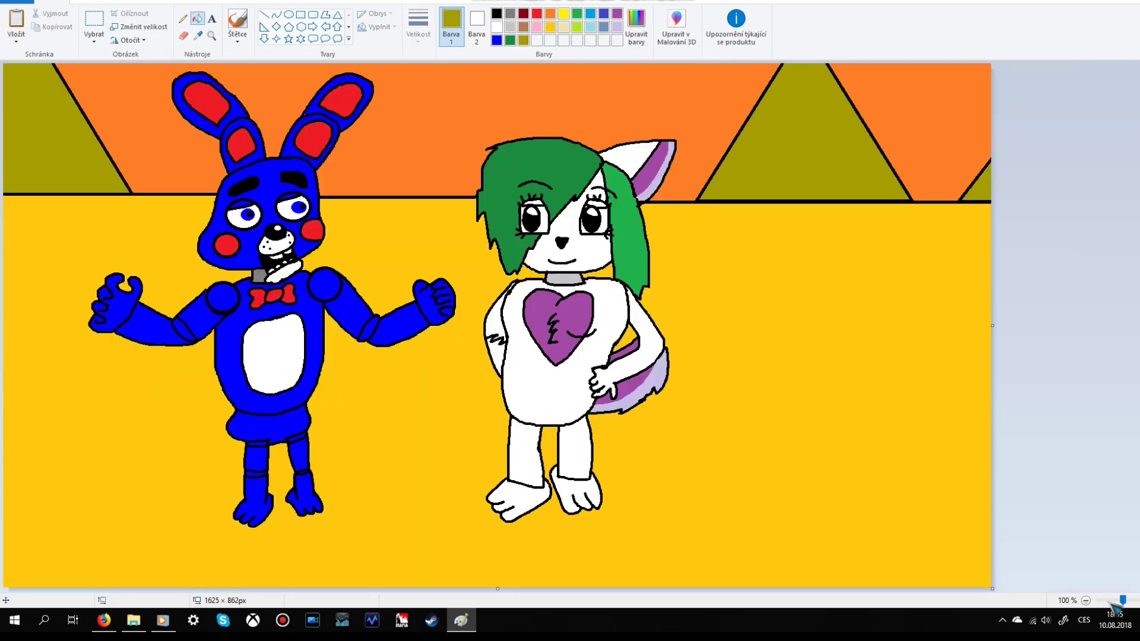